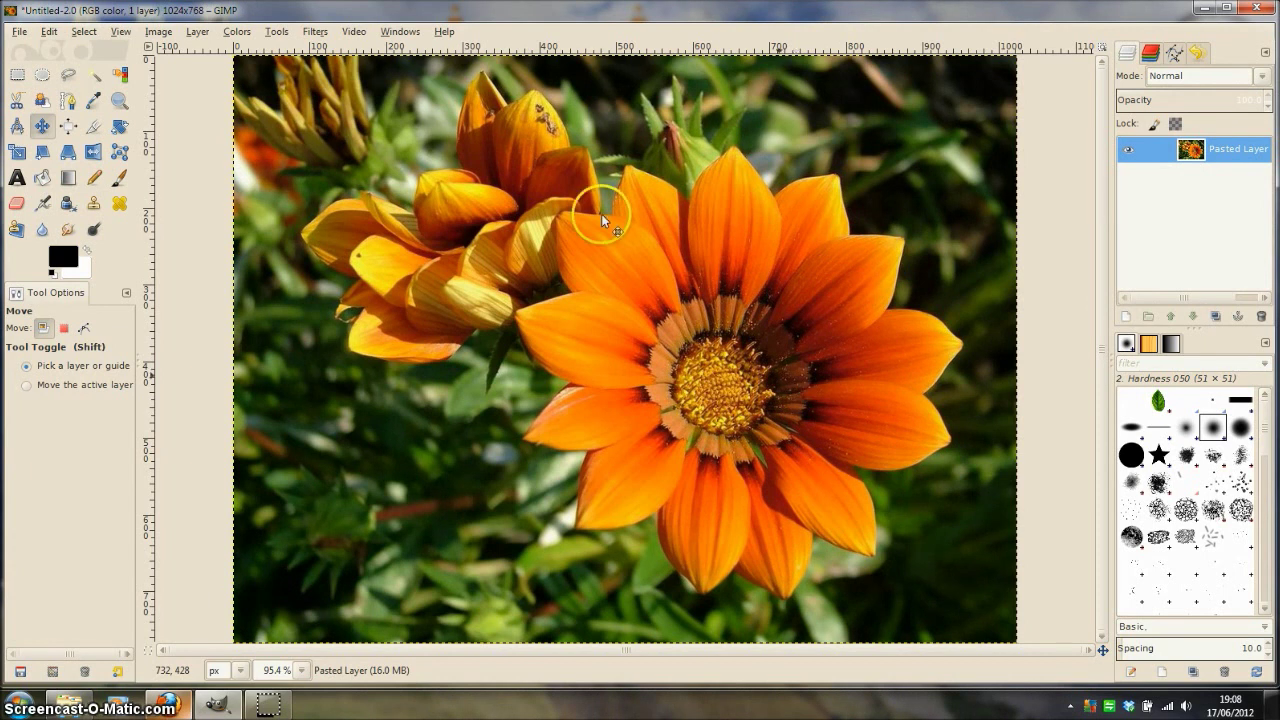
- Check the installed program version in the About information and close it
{"action": "left_click", "coordinate": [400, 31]}
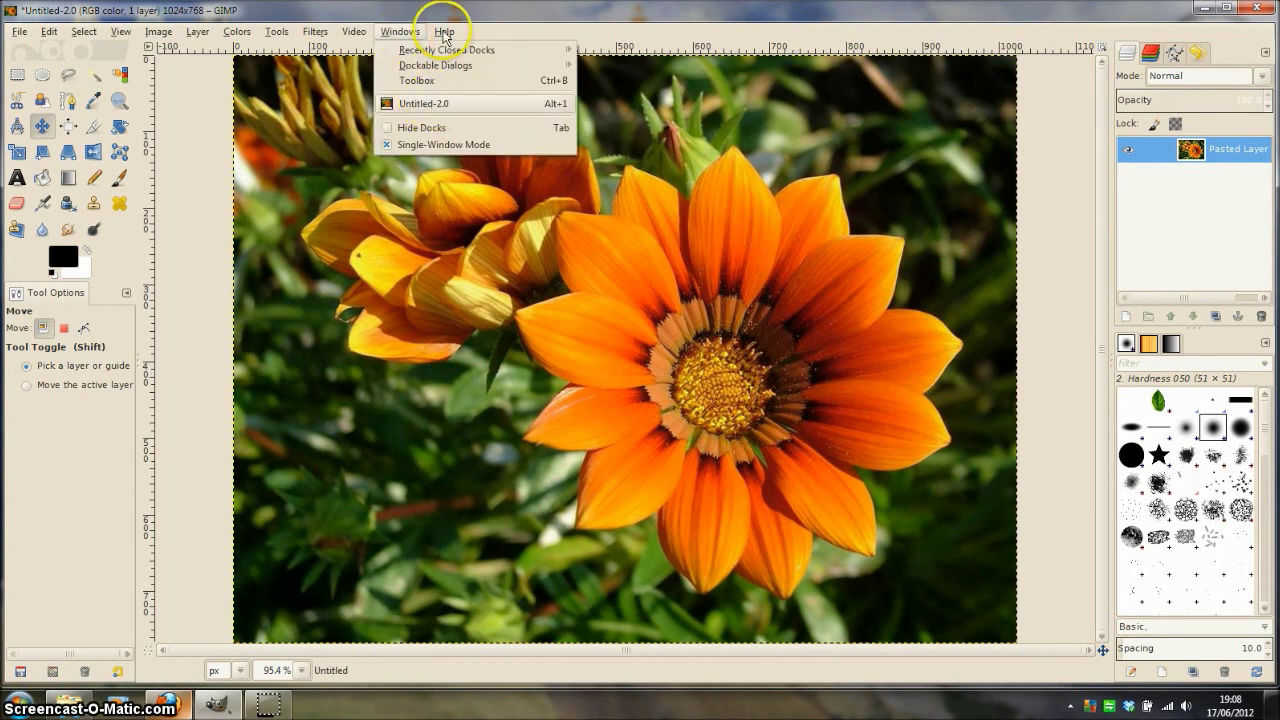
{"action": "mouse_move", "coordinate": [443, 31]}
{"action": "left_click", "coordinate": [445, 103]}
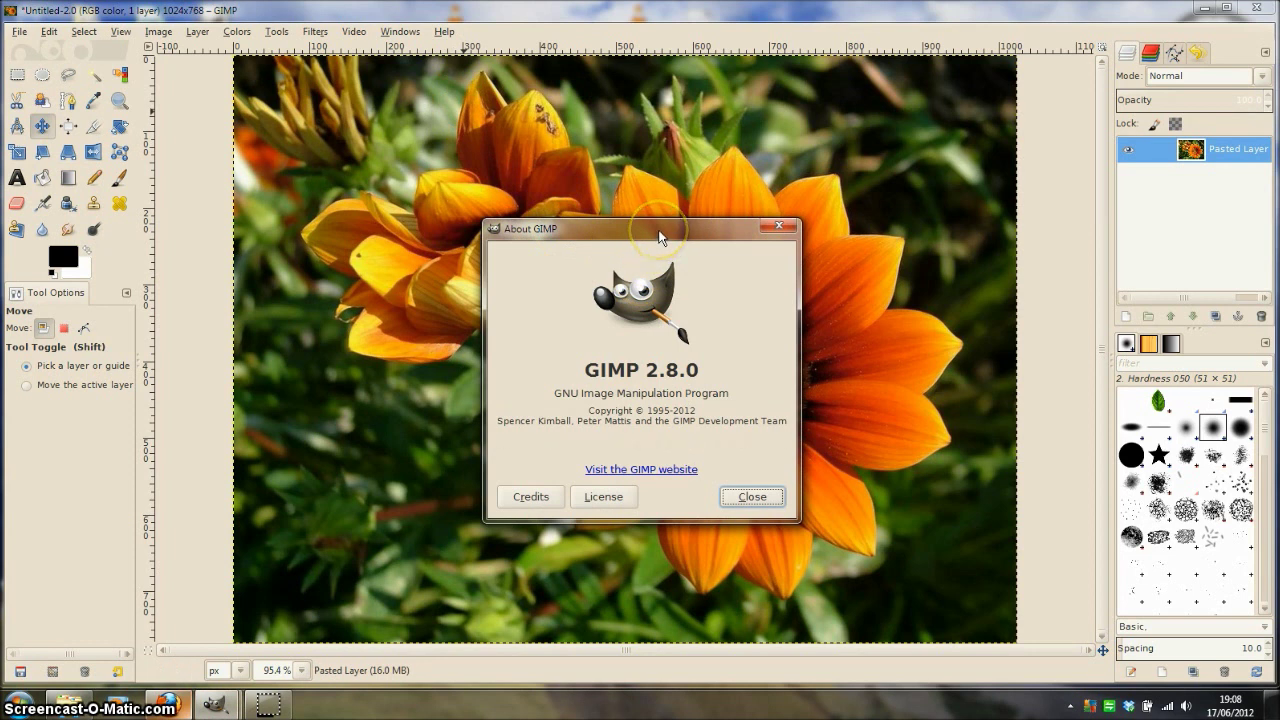
{"action": "left_click_drag", "start_coordinate": [660, 237], "coordinate": [333, 74]}
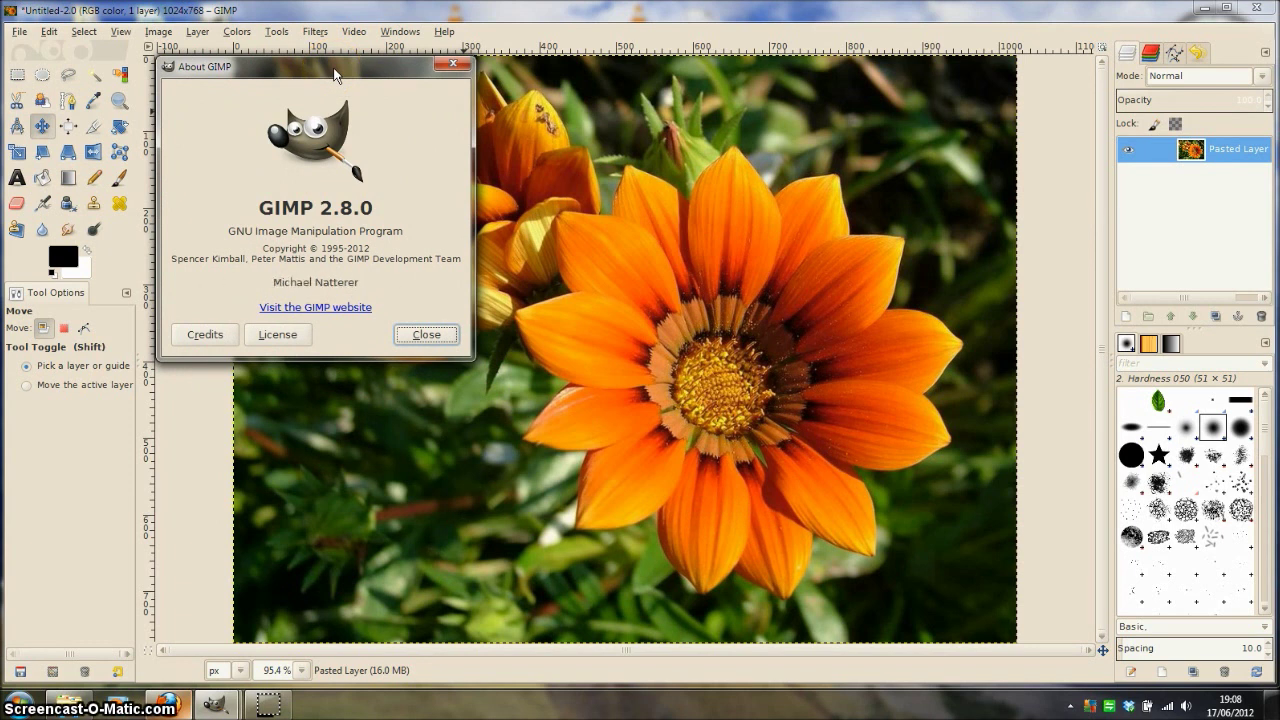
{"action": "left_click", "coordinate": [362, 90]}
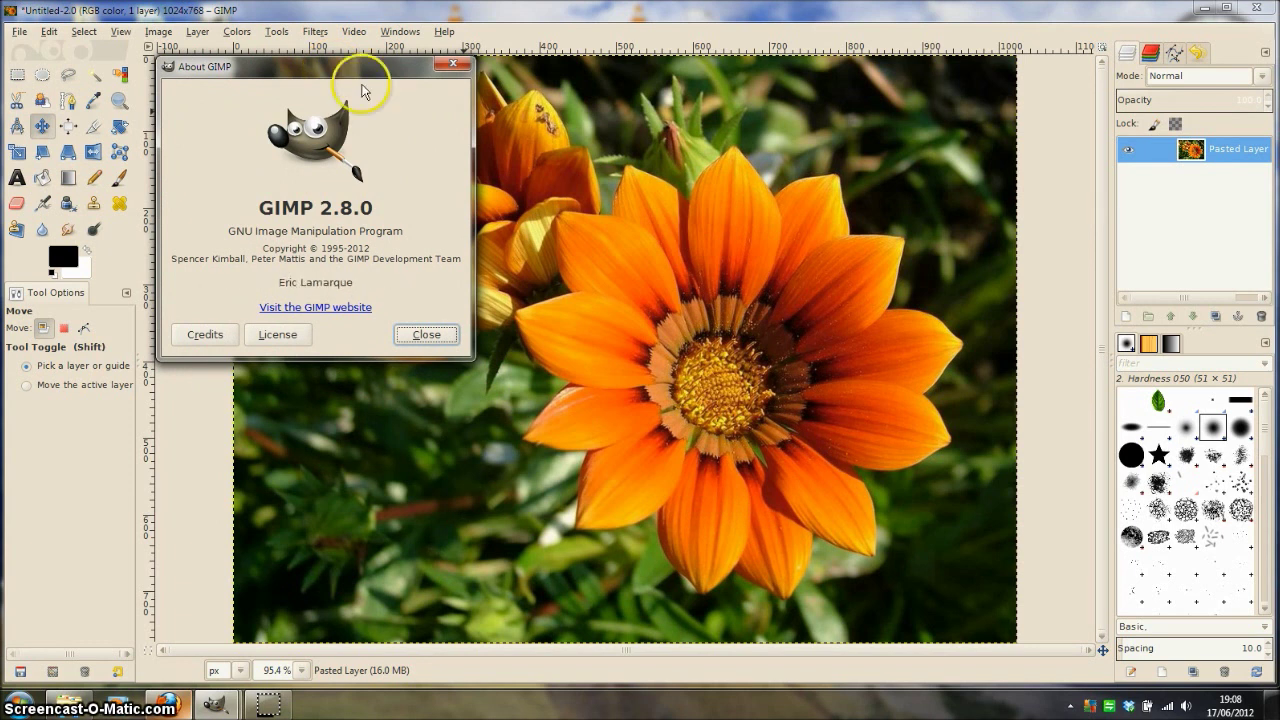
{"action": "left_click", "coordinate": [455, 66]}
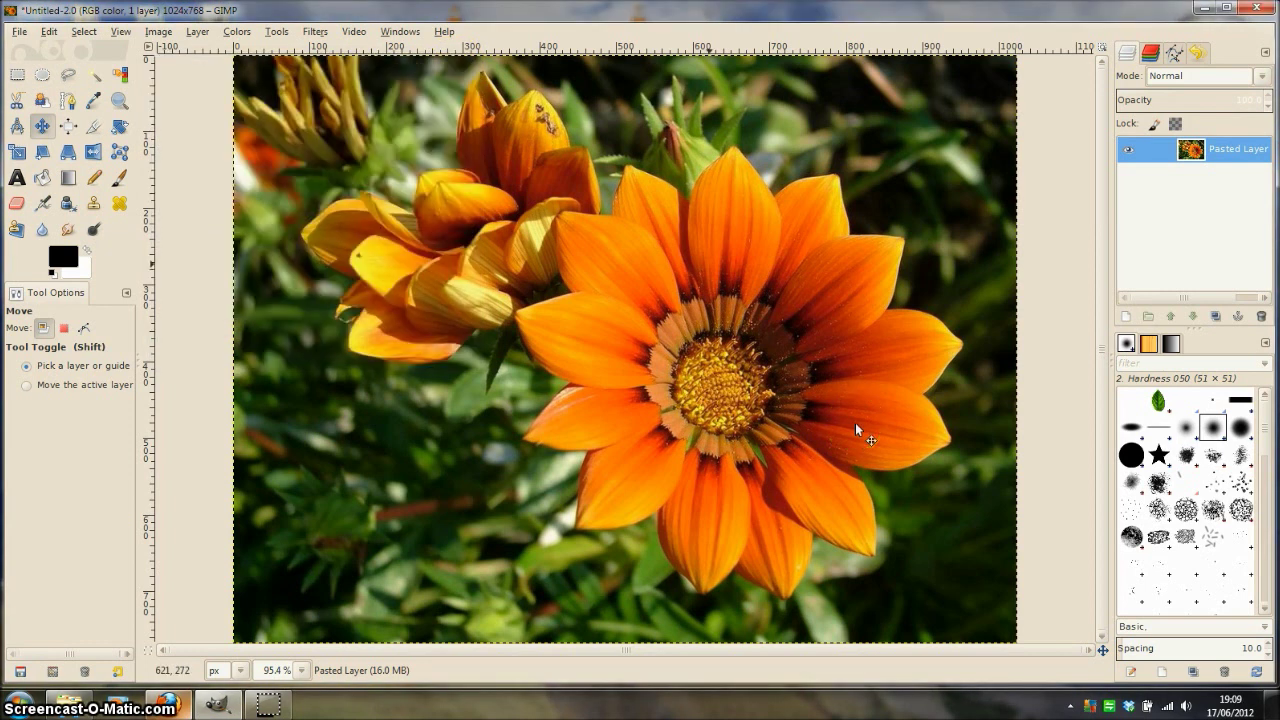
{"action": "left_click", "coordinate": [790, 366]}
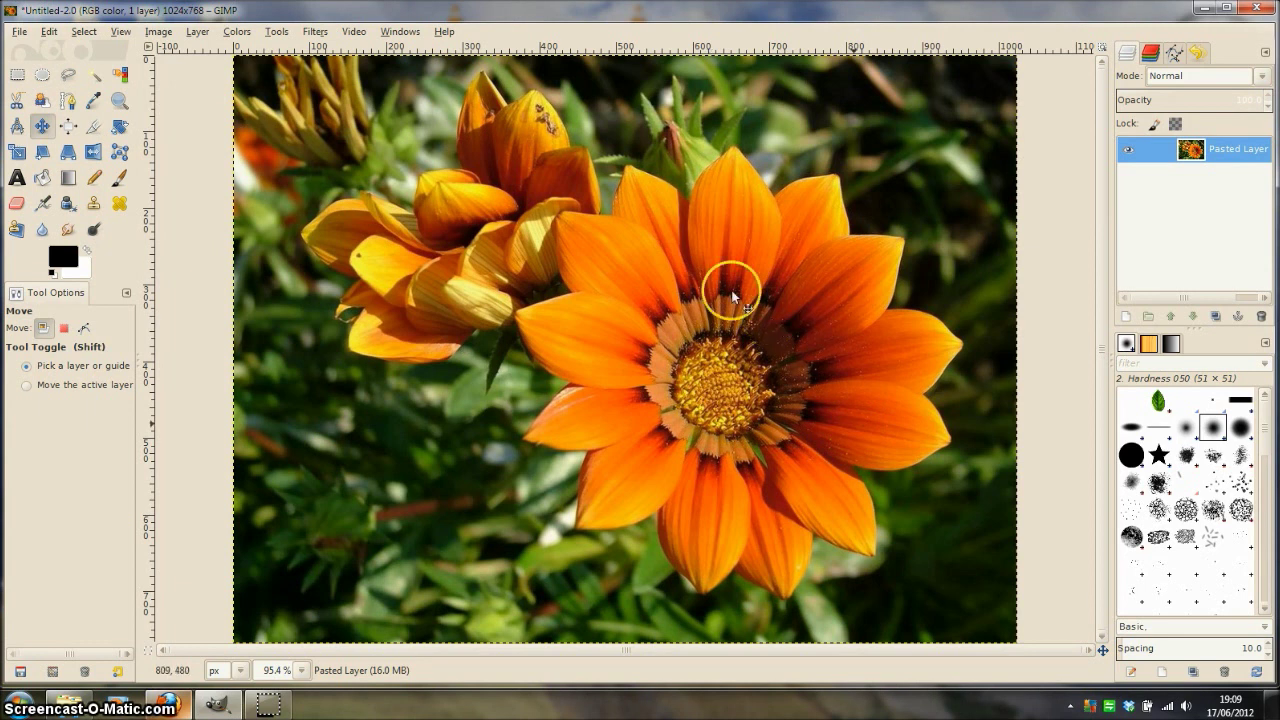
- Start a new path with the Paths tool, placing its first anchor where the flower's two uppermost left petals meet
{"action": "left_click", "coordinate": [69, 102]}
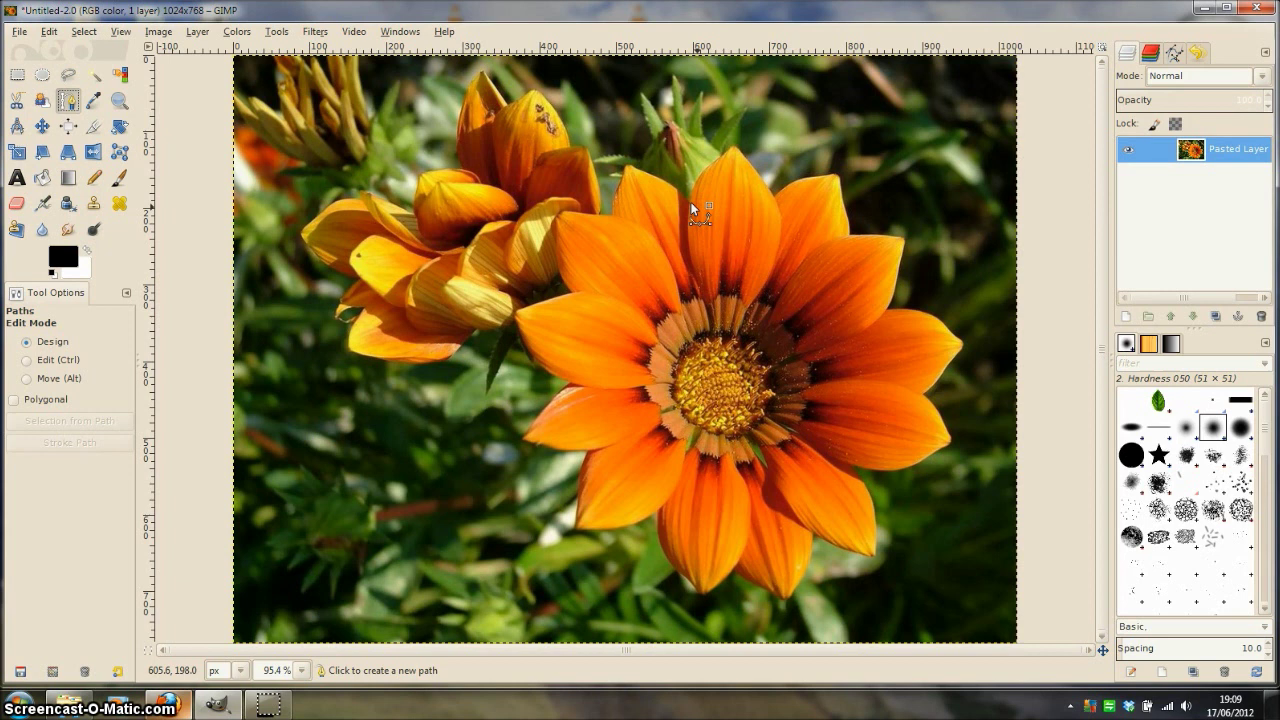
{"action": "scroll", "coordinate": [685, 202], "scroll_direction": "up", "scroll_amount": 2}
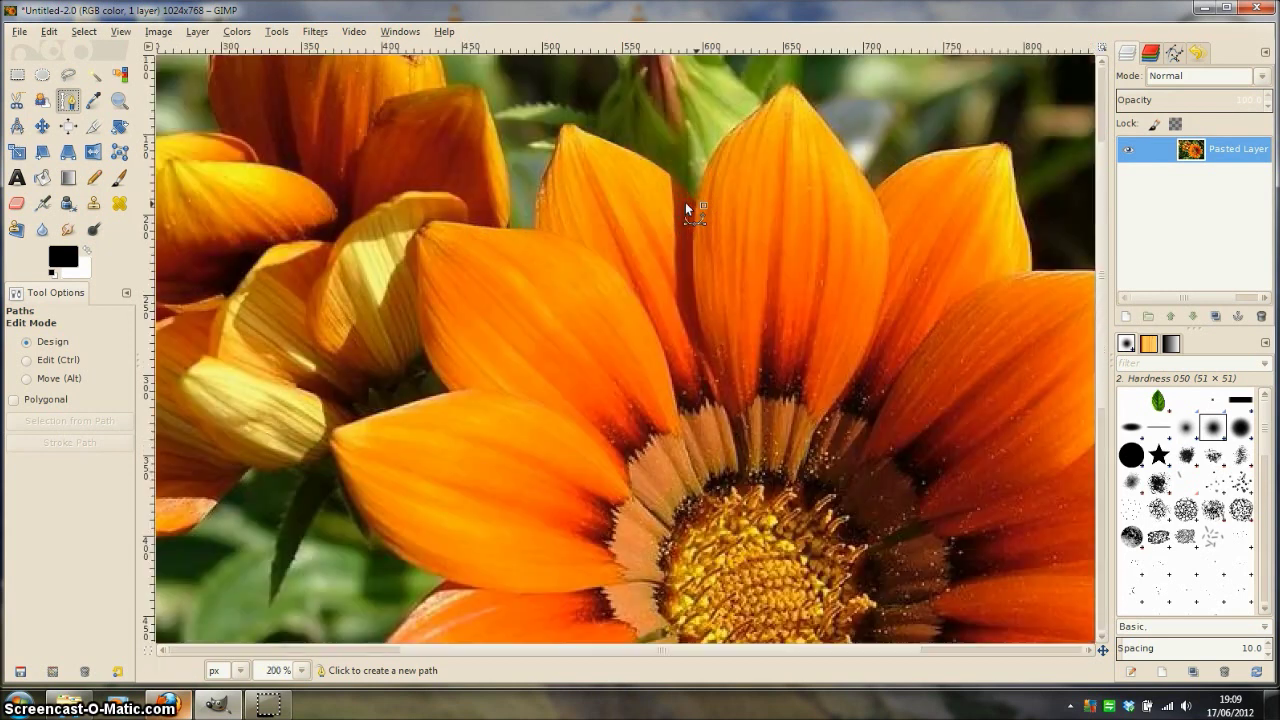
{"action": "key", "text": "plus"}
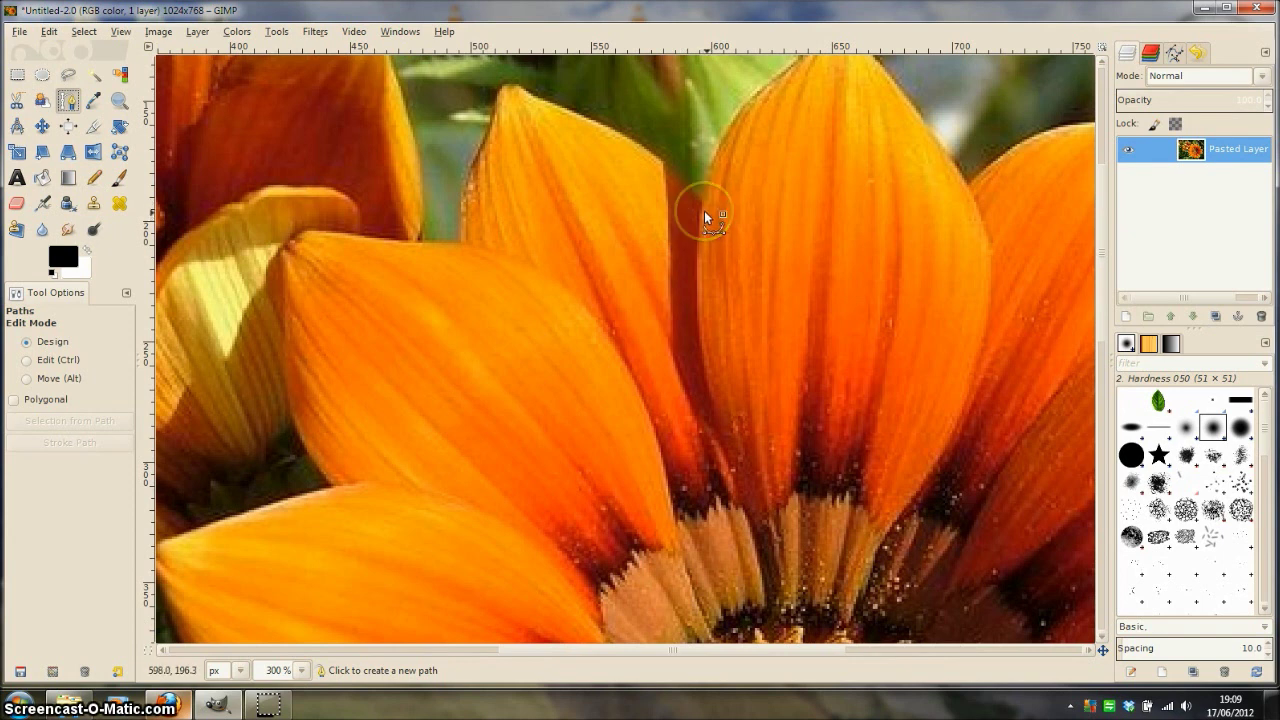
{"action": "left_click", "coordinate": [705, 209]}
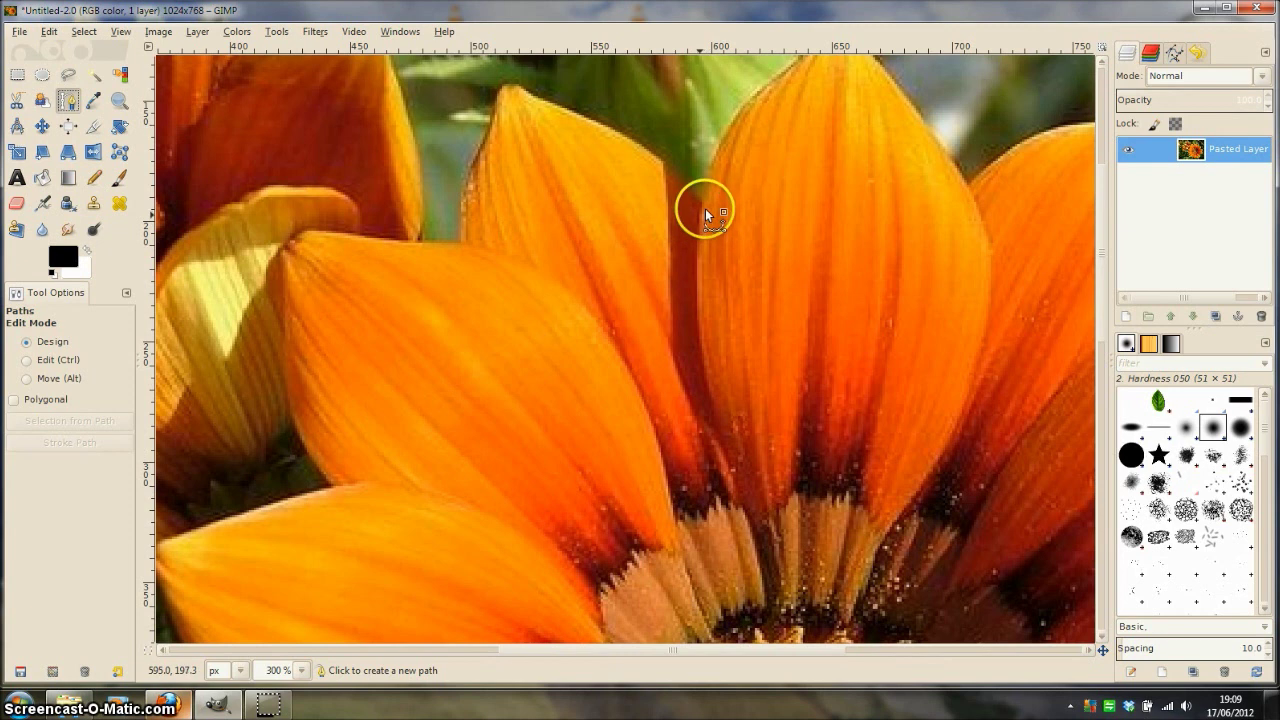
{"action": "left_click_drag", "start_coordinate": [697, 220], "coordinate": [689, 289]}
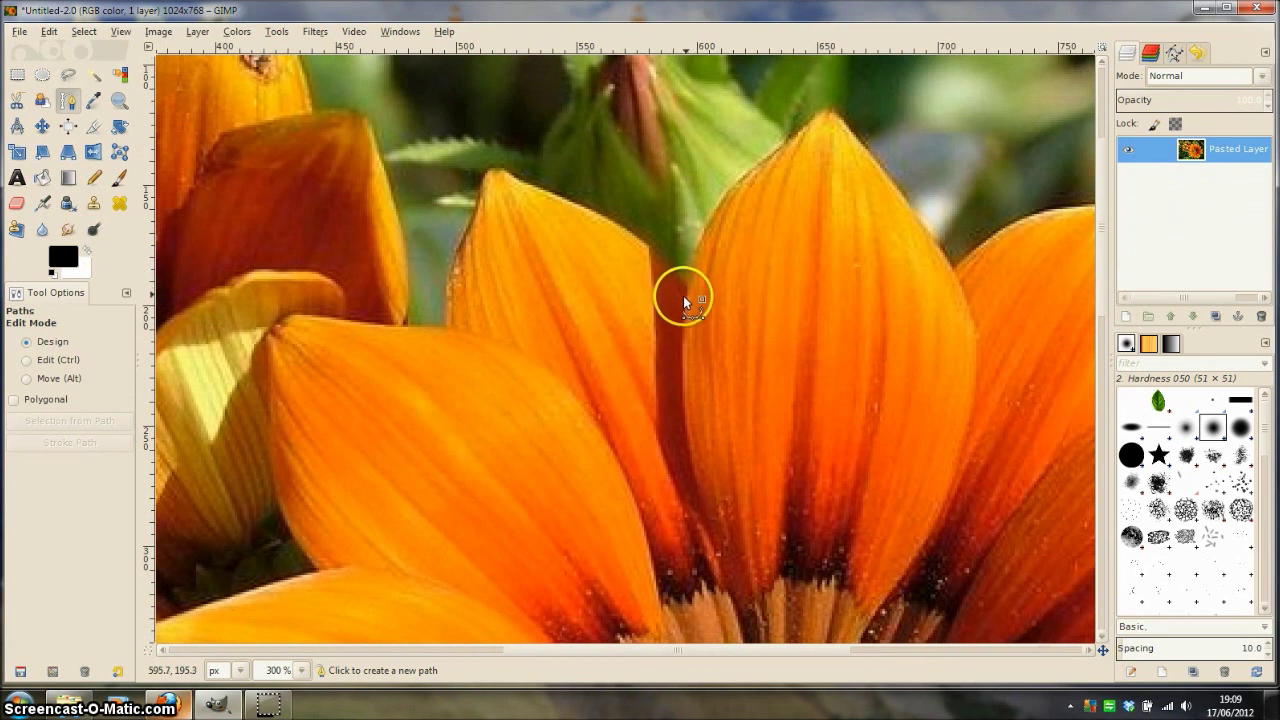
{"action": "scroll", "coordinate": [685, 289], "scroll_direction": "up", "scroll_amount": 1, "text": "ctrl"}
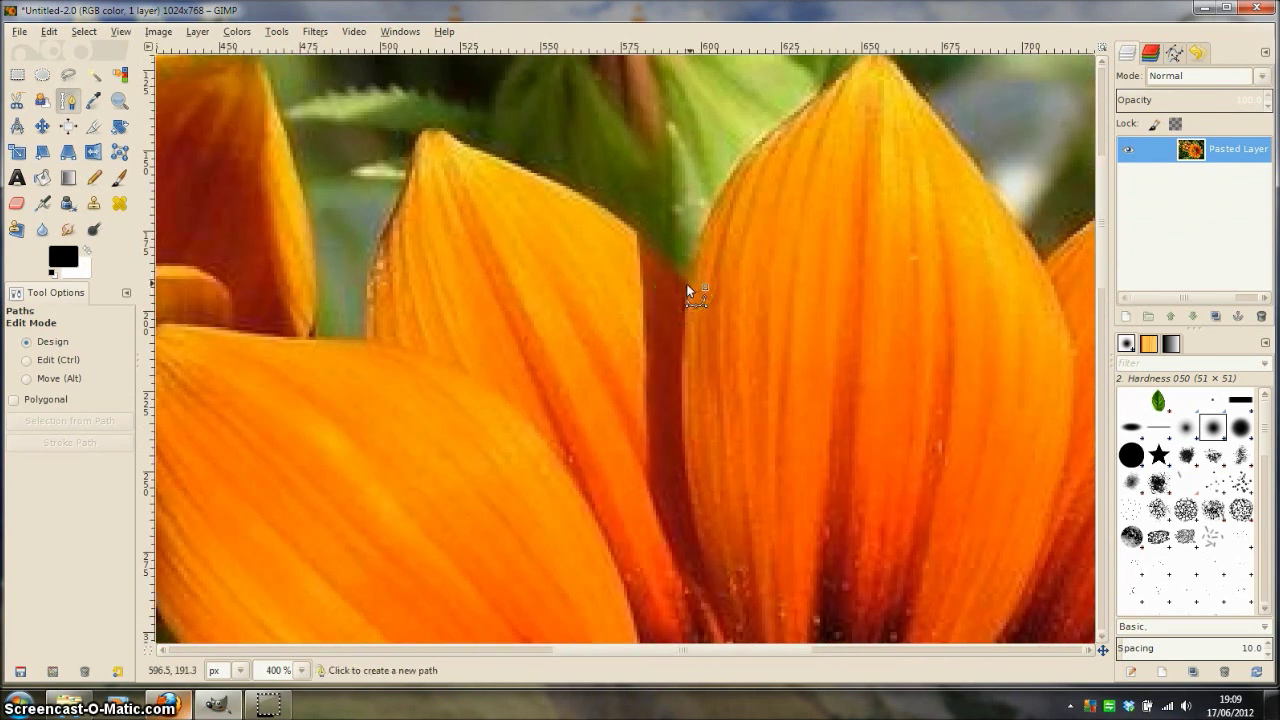
{"action": "left_click", "coordinate": [687, 286]}
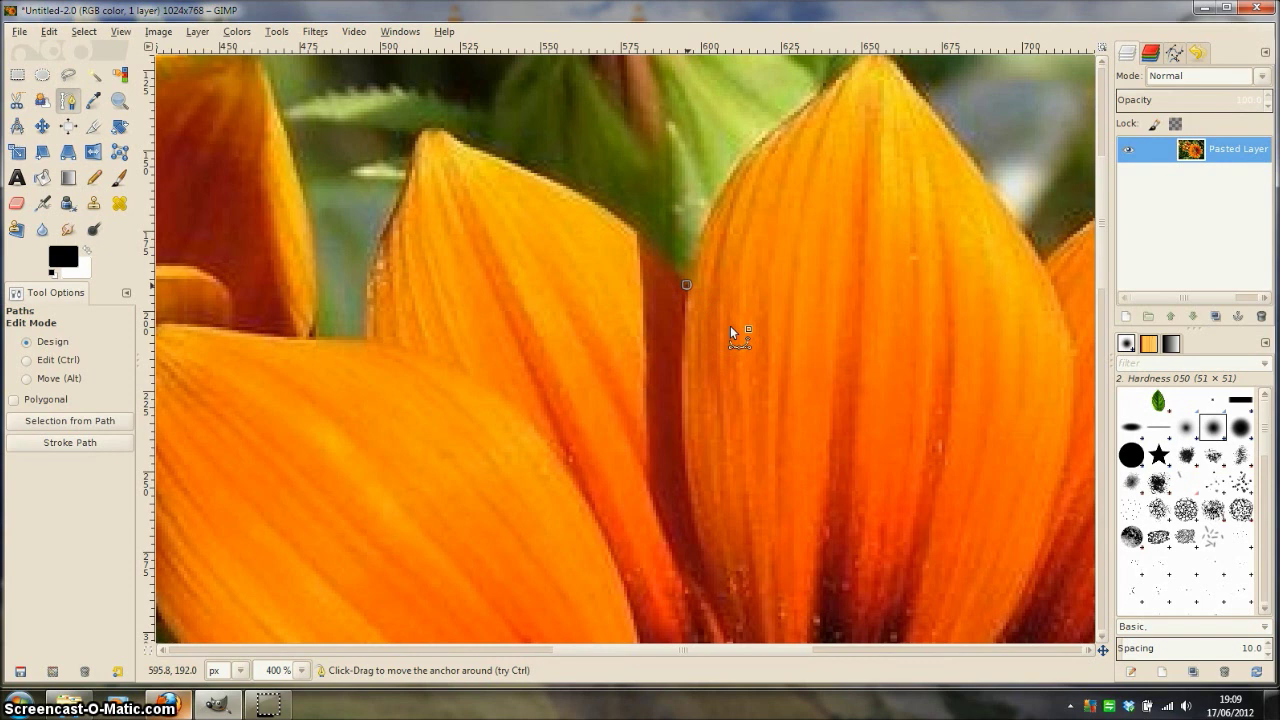
- Add a curved anchor on the upper right edge of the left petal and adjust its handles to follow the outline
{"action": "left_click", "coordinate": [578, 187]}
{"action": "left_click_drag", "start_coordinate": [579, 187], "coordinate": [542, 177]}
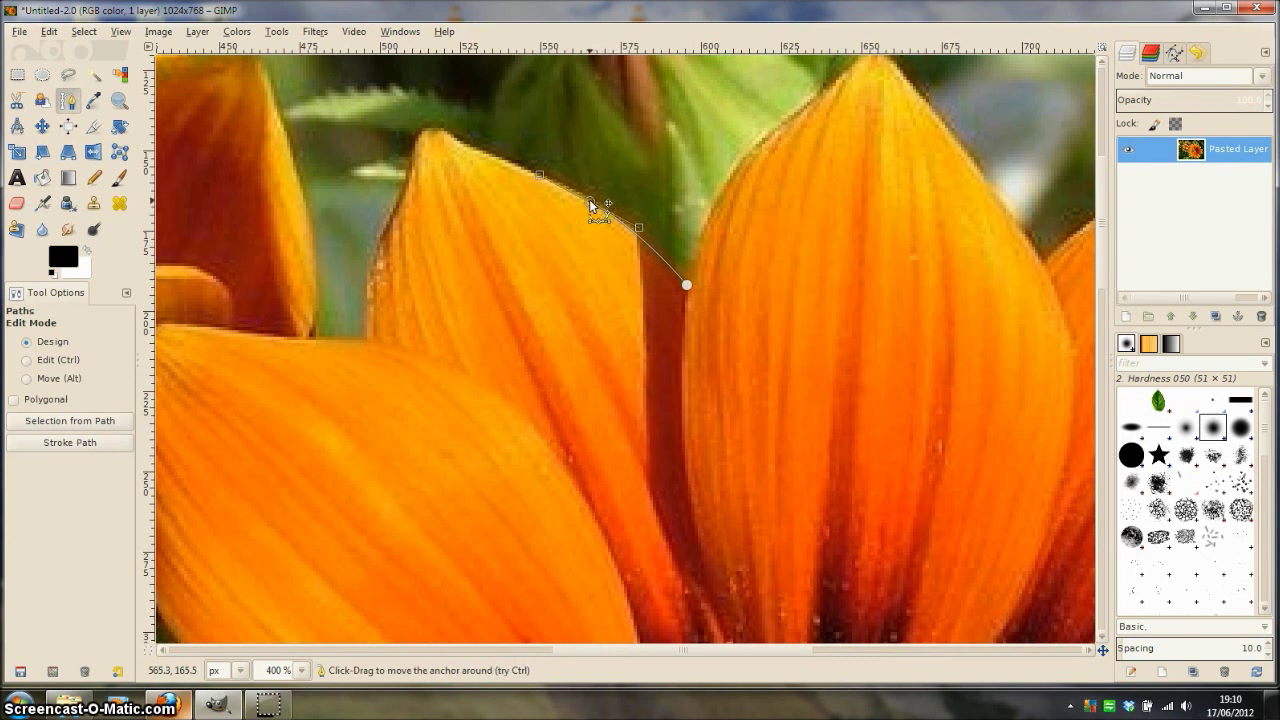
{"action": "left_click", "coordinate": [541, 175]}
{"action": "left_click", "coordinate": [636, 207]}
{"action": "left_click_drag", "start_coordinate": [636, 210], "coordinate": [641, 230]}
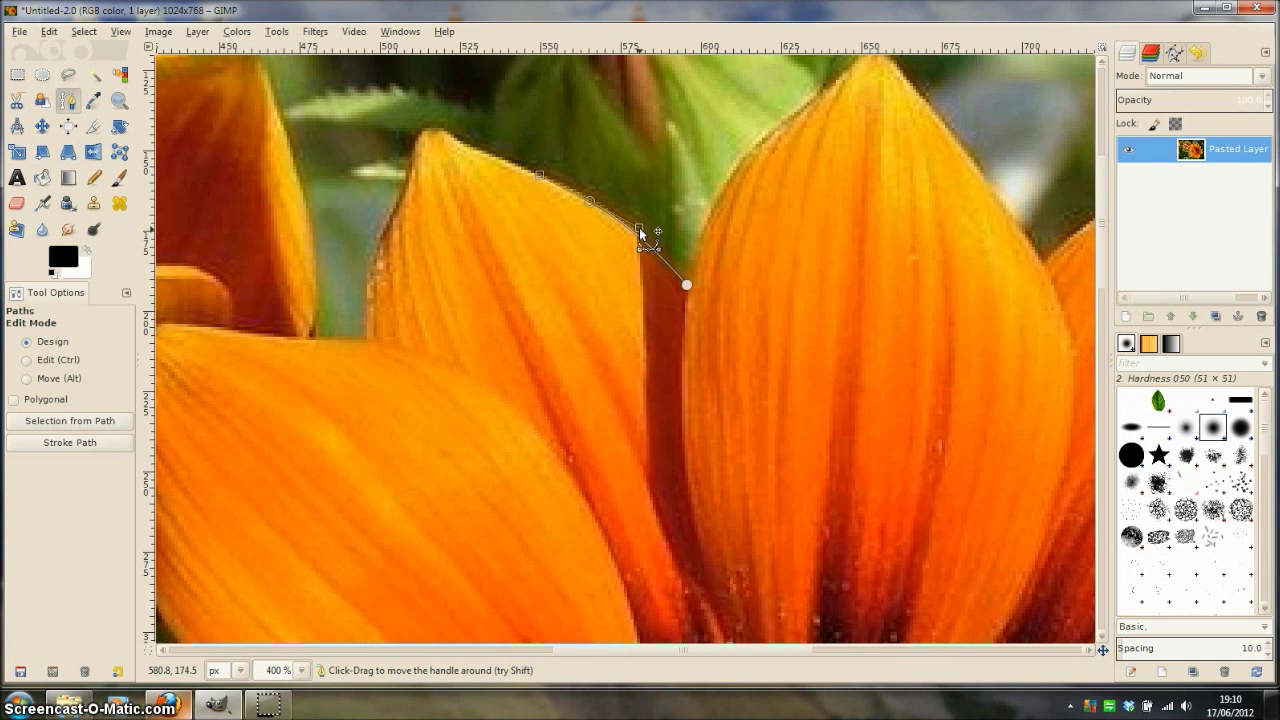
{"action": "mouse_move", "coordinate": [641, 232]}
{"action": "left_mouse_down"}
{"action": "mouse_move", "coordinate": [678, 190]}
{"action": "mouse_move", "coordinate": [607, 259]}
{"action": "mouse_move", "coordinate": [639, 230]}
{"action": "left_mouse_up"}
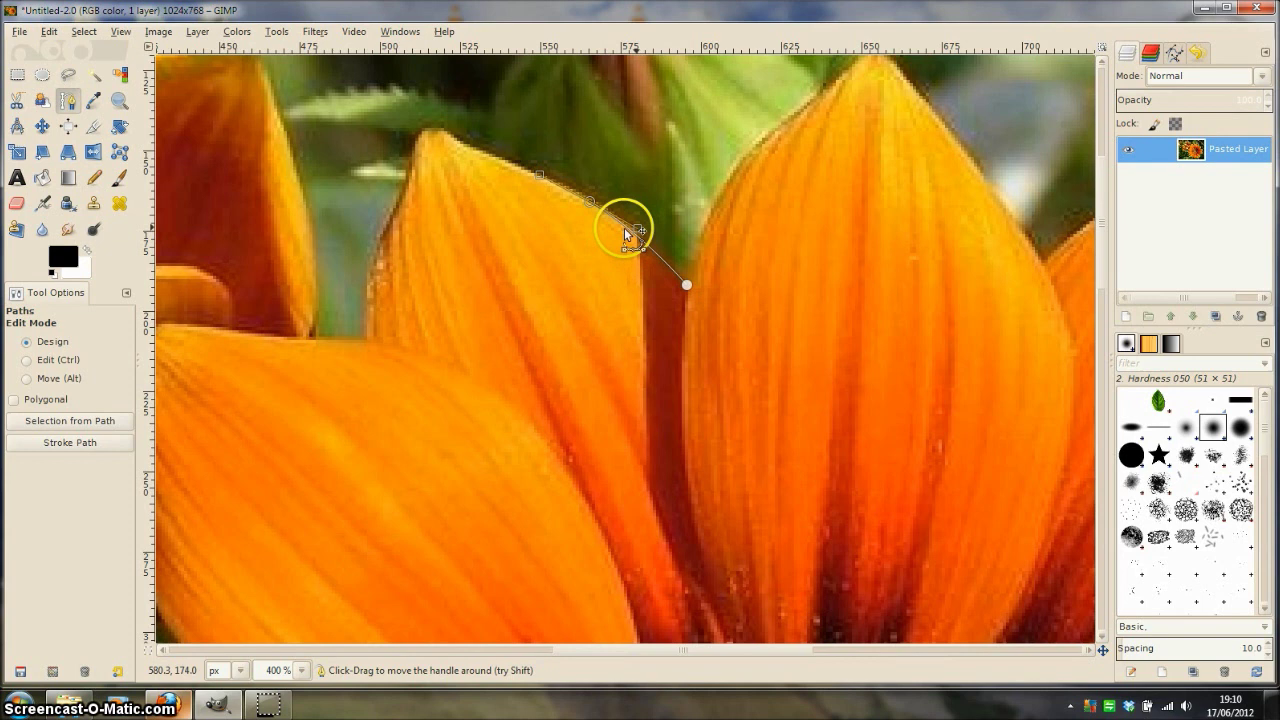
- Extend the path along the petal's upper edge with another anchor just before its tip
{"action": "scroll", "coordinate": [500, 170], "scroll_direction": "up", "scroll_amount": 1, "text": "ctrl"}
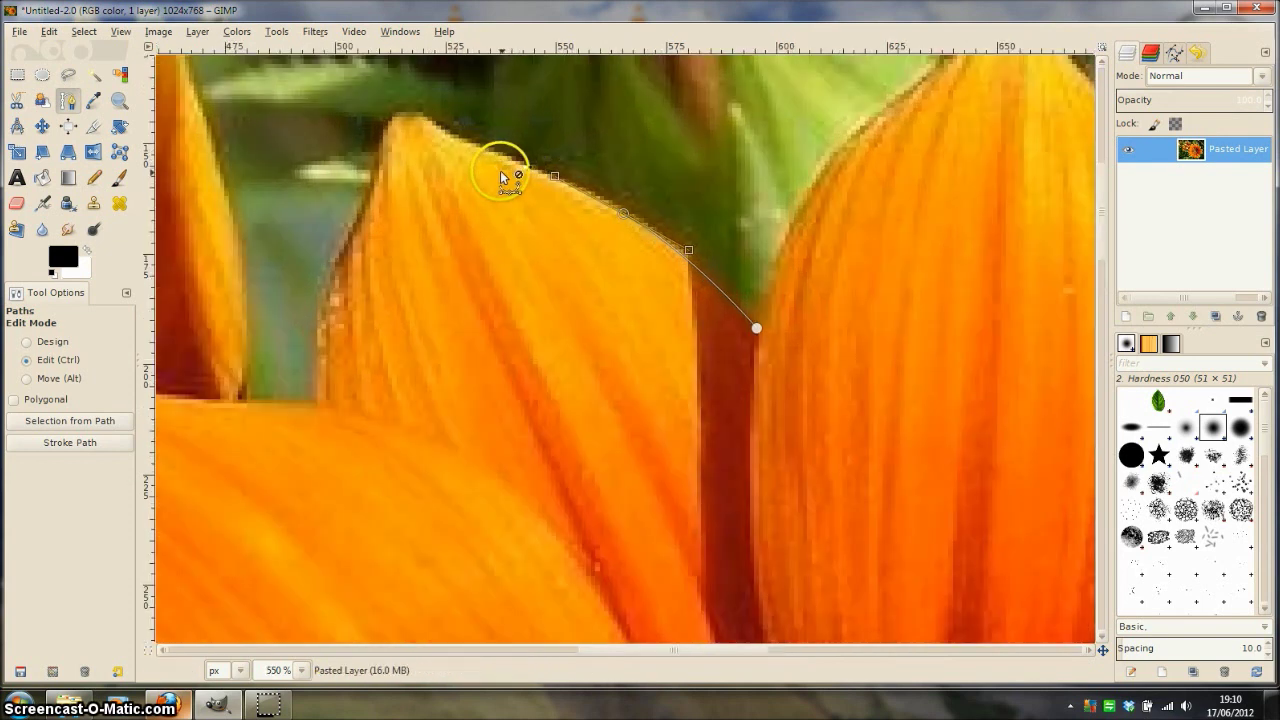
{"action": "scroll", "coordinate": [465, 168], "scroll_direction": "up", "scroll_amount": 1, "text": "ctrl"}
{"action": "left_click_drag", "start_coordinate": [460, 168], "coordinate": [577, 249]}
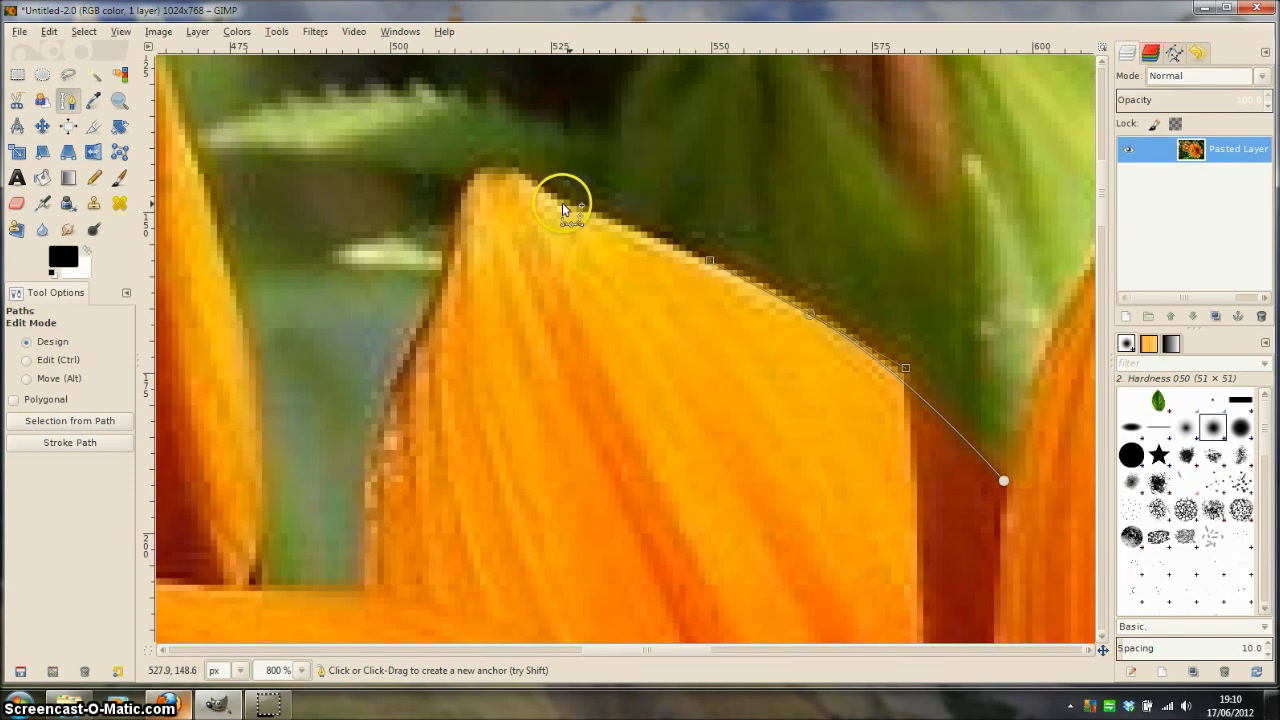
{"action": "left_click", "coordinate": [567, 209]}
{"action": "mouse_move", "coordinate": [567, 208]}
{"action": "left_mouse_down"}
{"action": "mouse_move", "coordinate": [504, 175]}
{"action": "mouse_move", "coordinate": [548, 207]}
{"action": "left_mouse_up"}
- Trace the path around the petal's tip with closely spaced anchors and curve it onto the left side
{"action": "scroll", "coordinate": [548, 207], "scroll_direction": "up", "scroll_amount": 1}
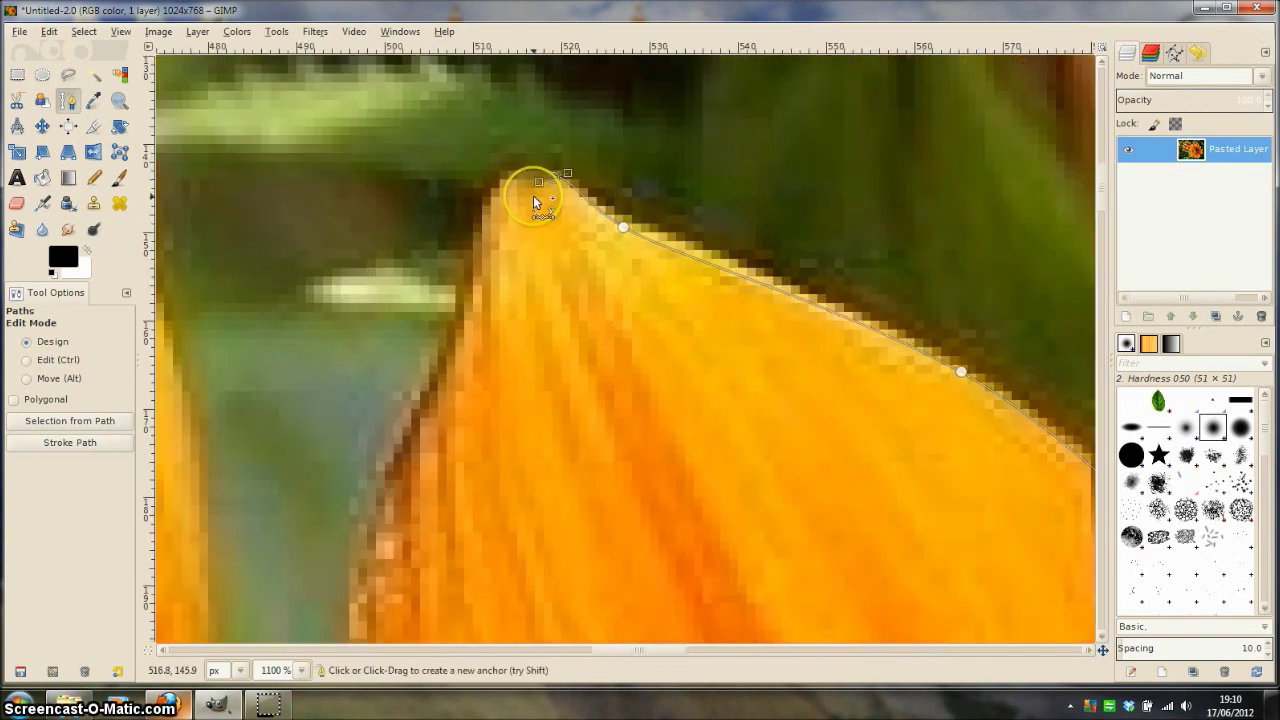
{"action": "left_click", "coordinate": [533, 195]}
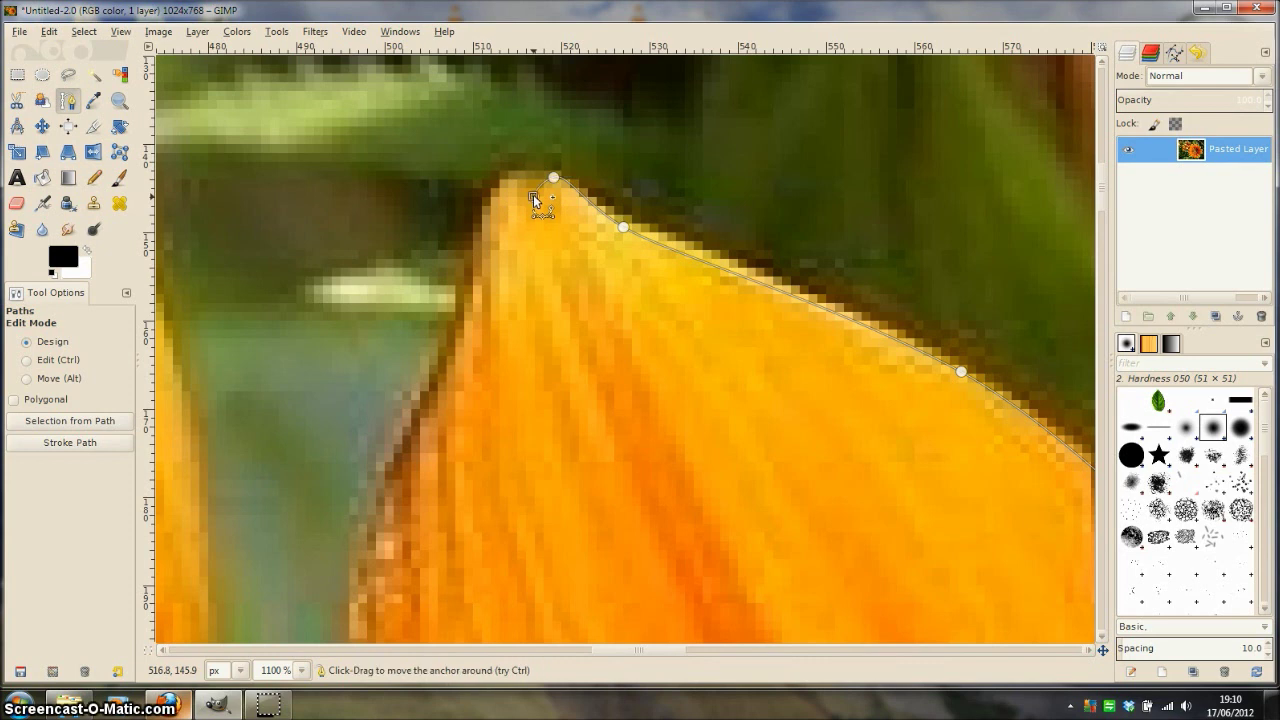
{"action": "left_click", "coordinate": [511, 185]}
{"action": "left_click_drag", "start_coordinate": [511, 185], "coordinate": [483, 273]}
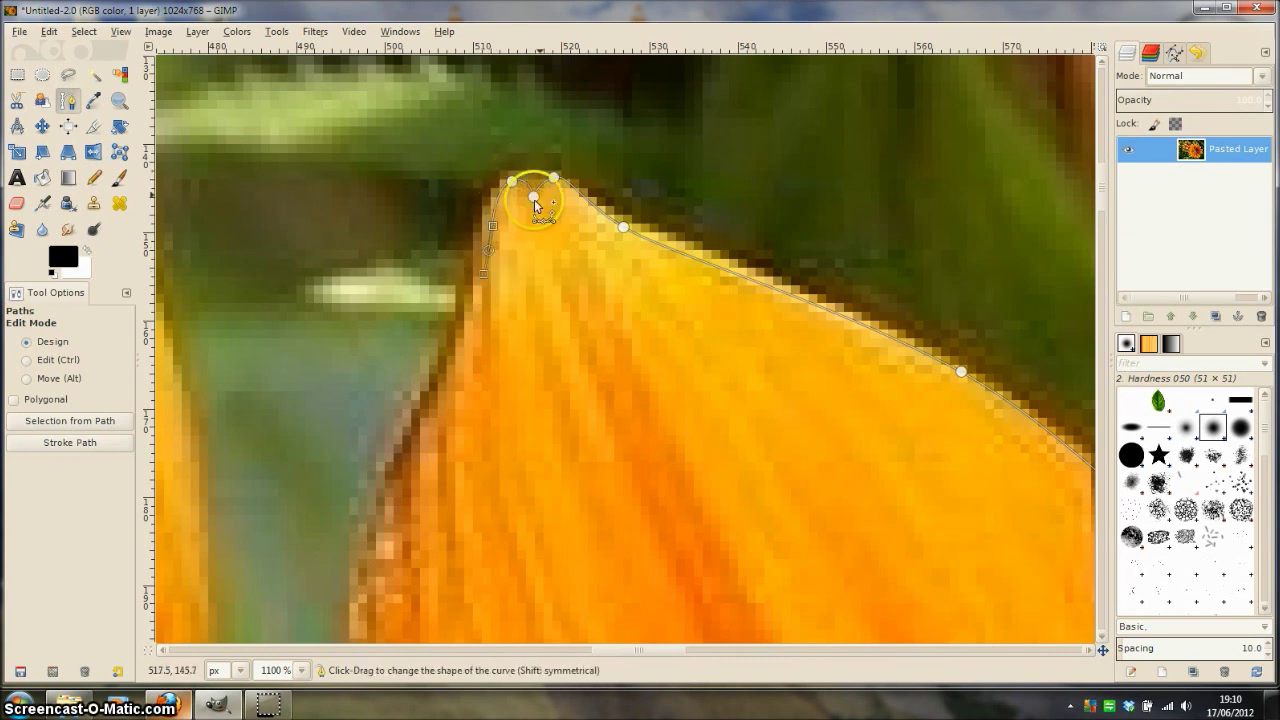
- Continue the path down the petal's left side with curved anchors to its junction with the neighbouring lower petal
{"action": "scroll", "coordinate": [526, 235], "scroll_direction": "down", "scroll_amount": 1}
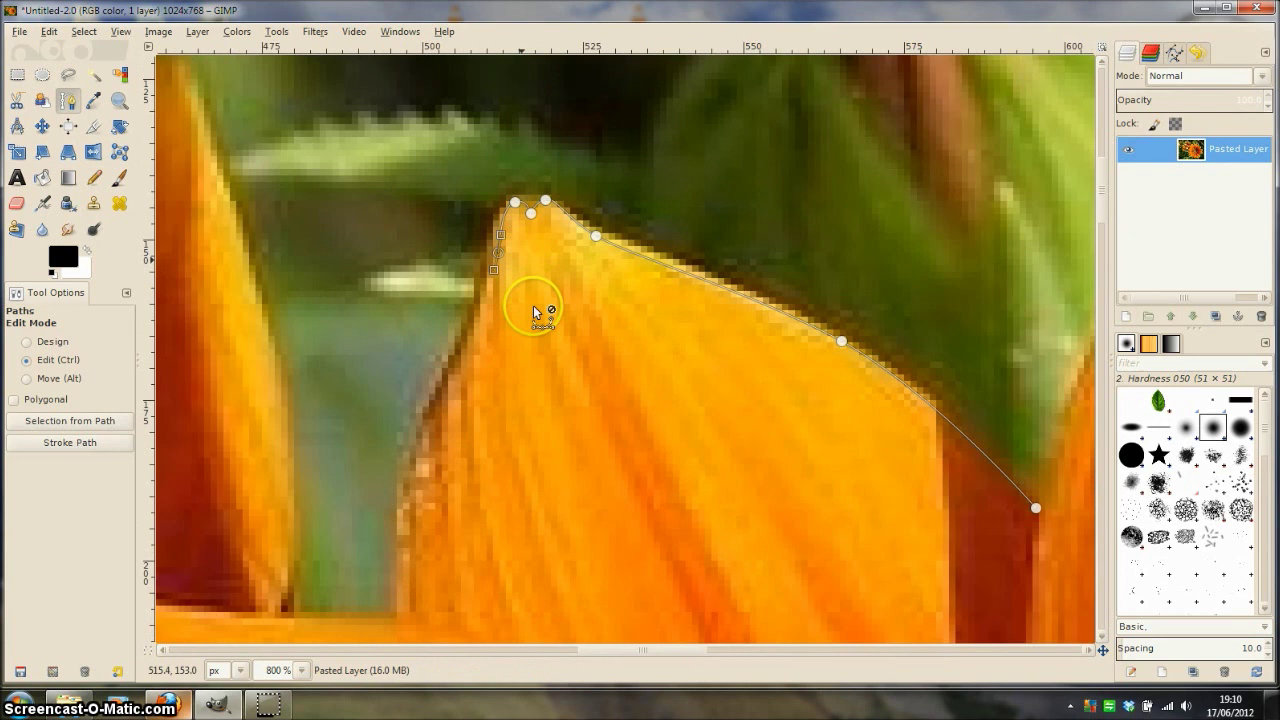
{"action": "left_click_drag", "start_coordinate": [542, 329], "coordinate": [669, 229]}
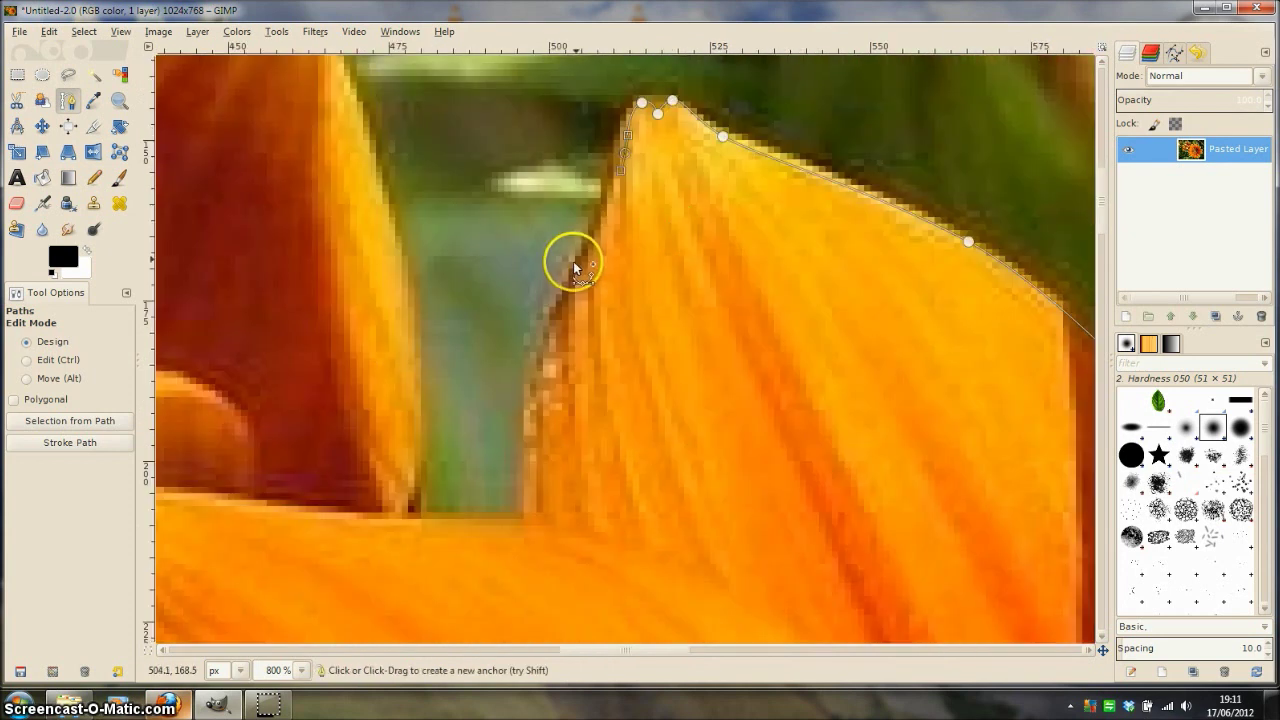
{"action": "left_click_drag", "start_coordinate": [582, 265], "coordinate": [556, 309]}
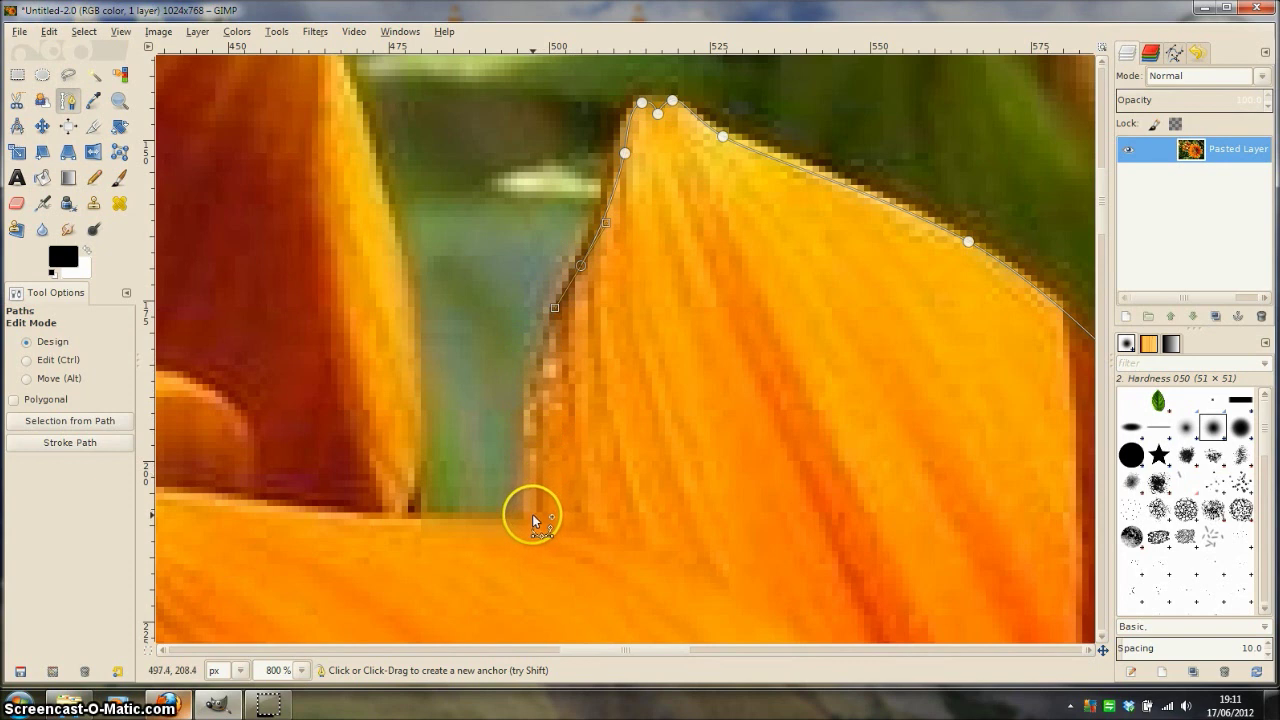
{"action": "left_click_drag", "start_coordinate": [532, 514], "coordinate": [543, 609]}
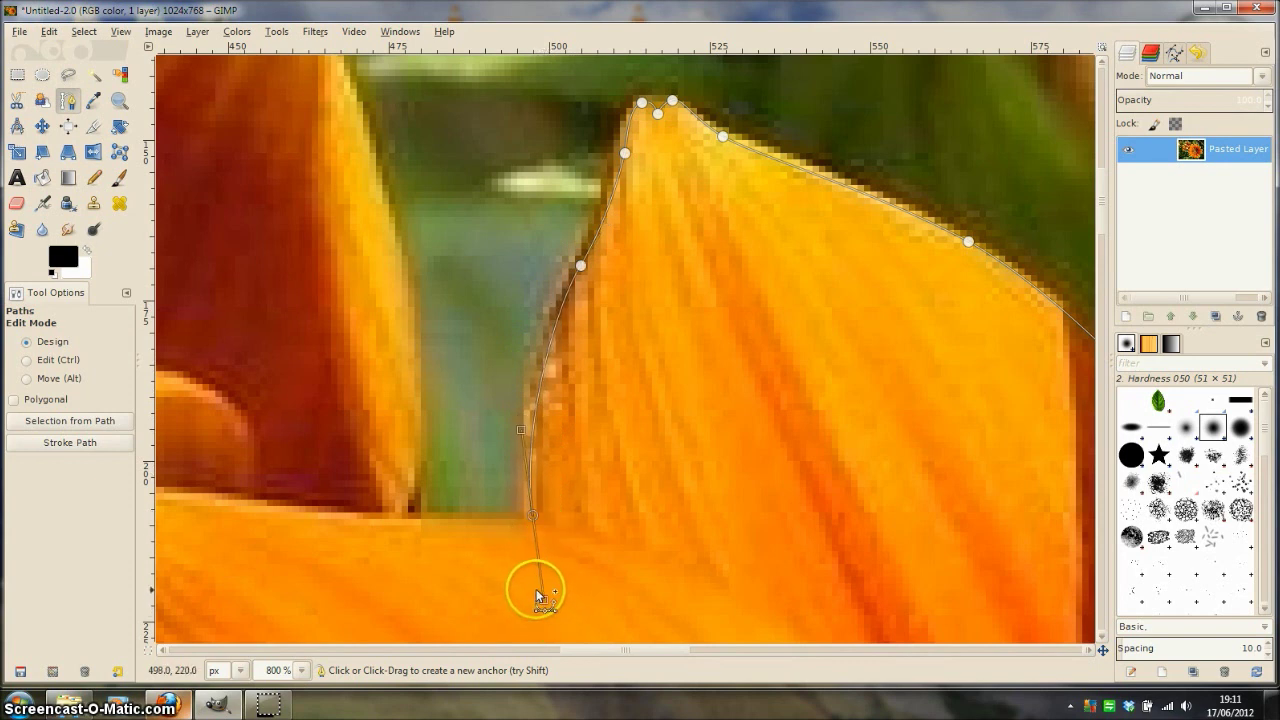
- Redirect the junction anchor's handle and trace the path along the upper edge of the neighbouring lower petal
{"action": "left_click_drag", "start_coordinate": [650, 447], "coordinate": [770, 251]}
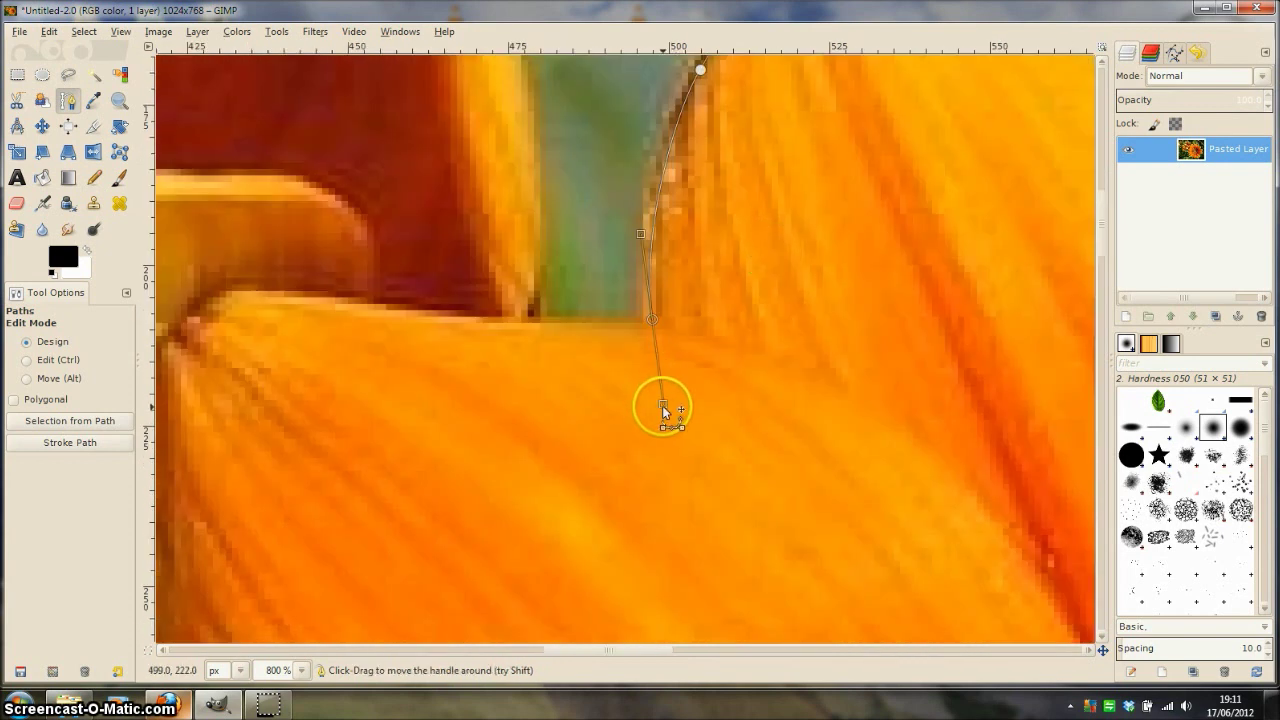
{"action": "left_click_drag", "start_coordinate": [663, 404], "coordinate": [580, 321]}
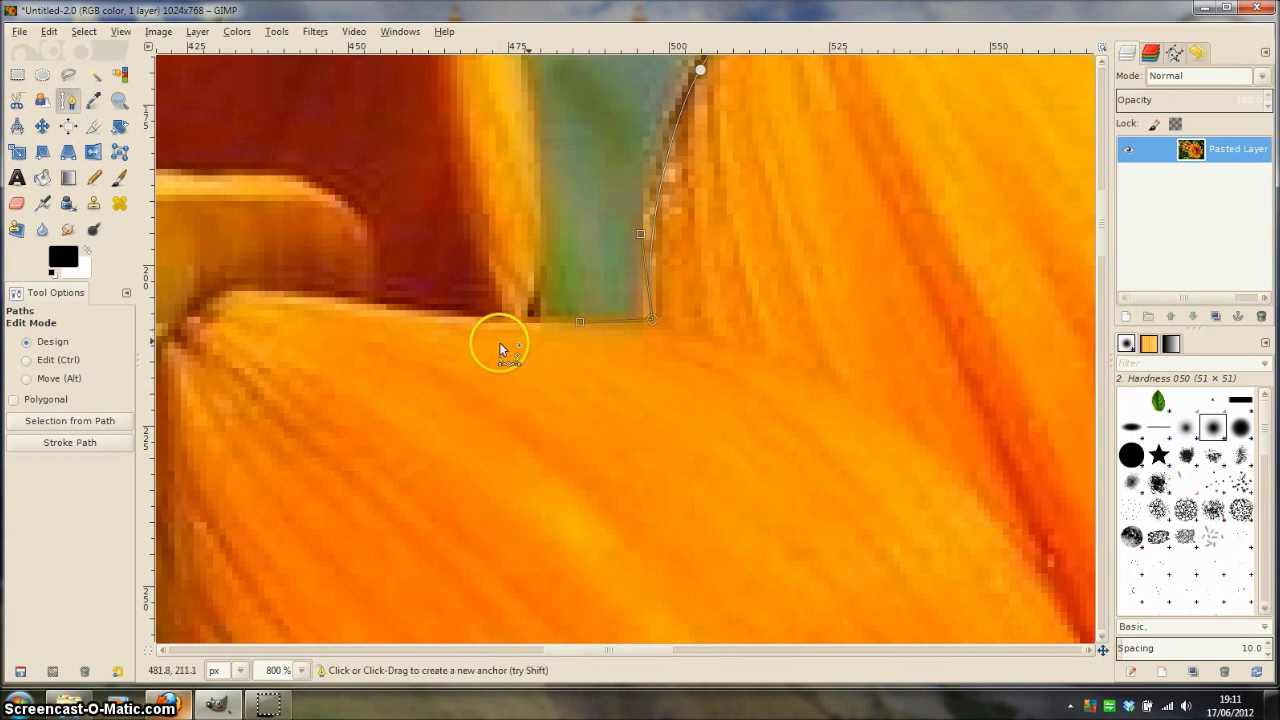
{"action": "left_click_drag", "start_coordinate": [497, 342], "coordinate": [490, 294]}
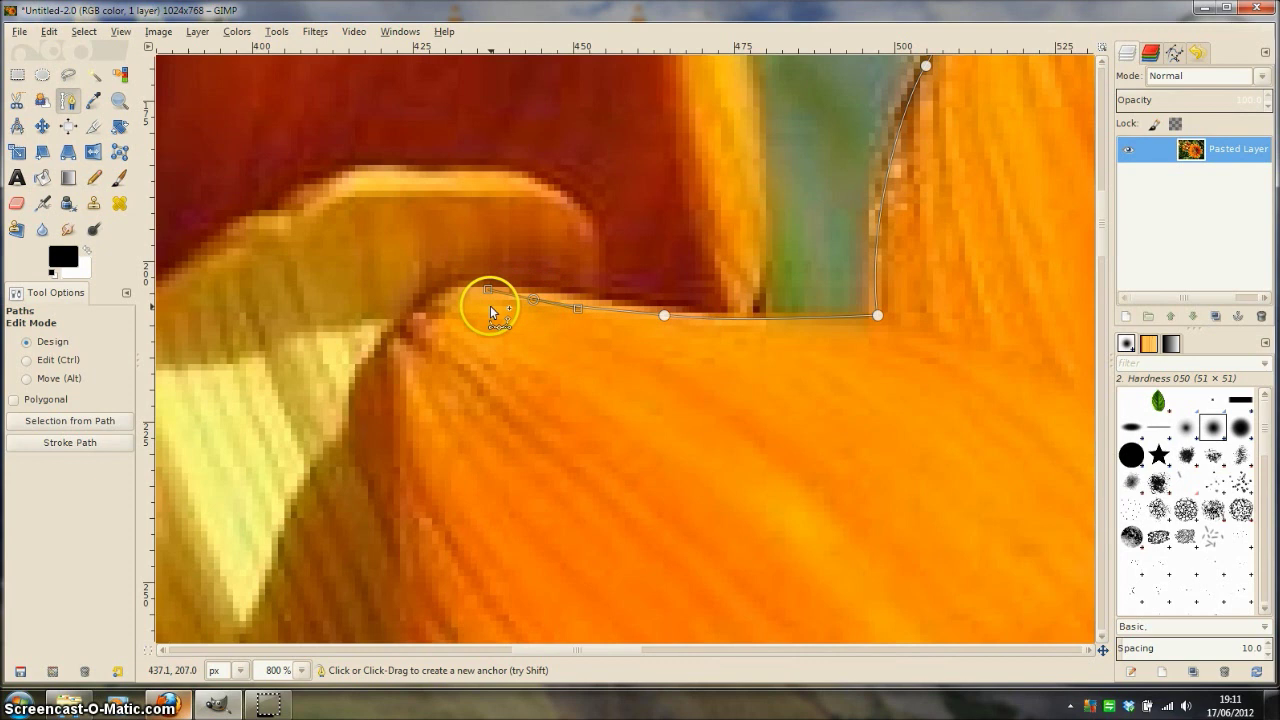
- Trace the jagged tip of the lower petal with closely spaced path anchors
{"action": "scroll", "coordinate": [482, 301], "scroll_direction": "up", "scroll_amount": 1}
{"action": "left_click", "coordinate": [424, 294]}
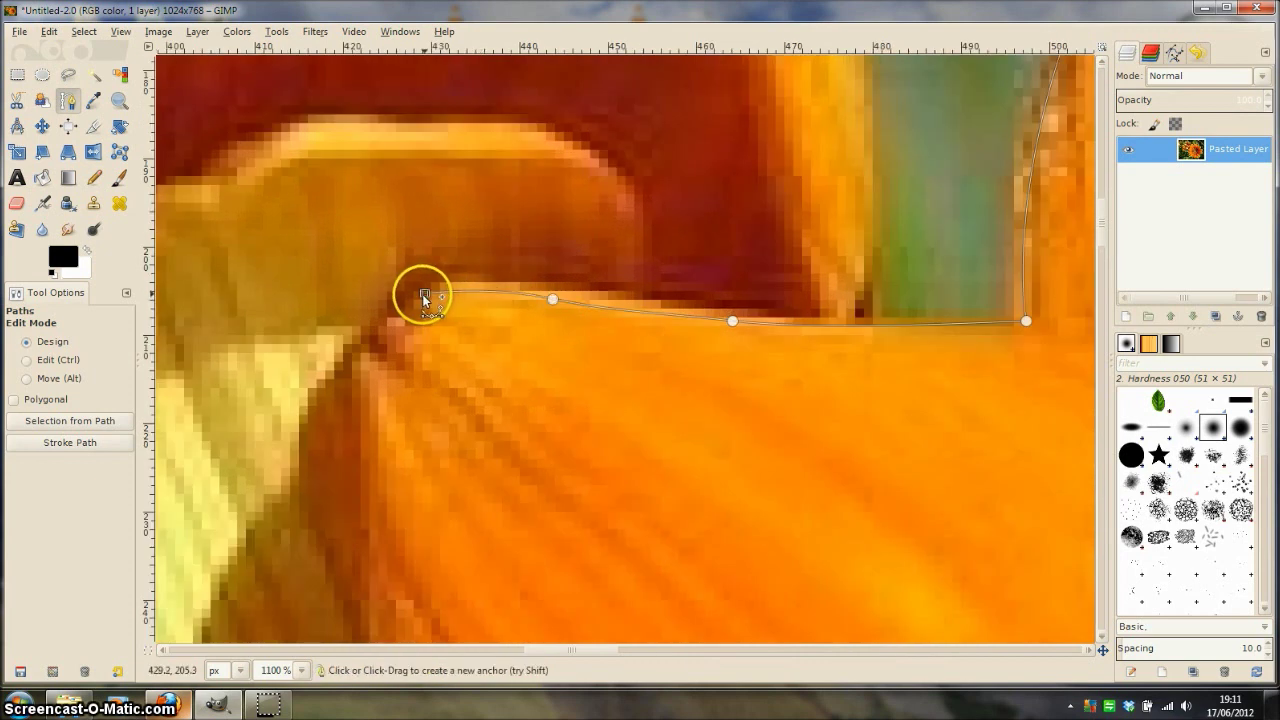
{"action": "left_click_drag", "start_coordinate": [422, 294], "coordinate": [412, 304]}
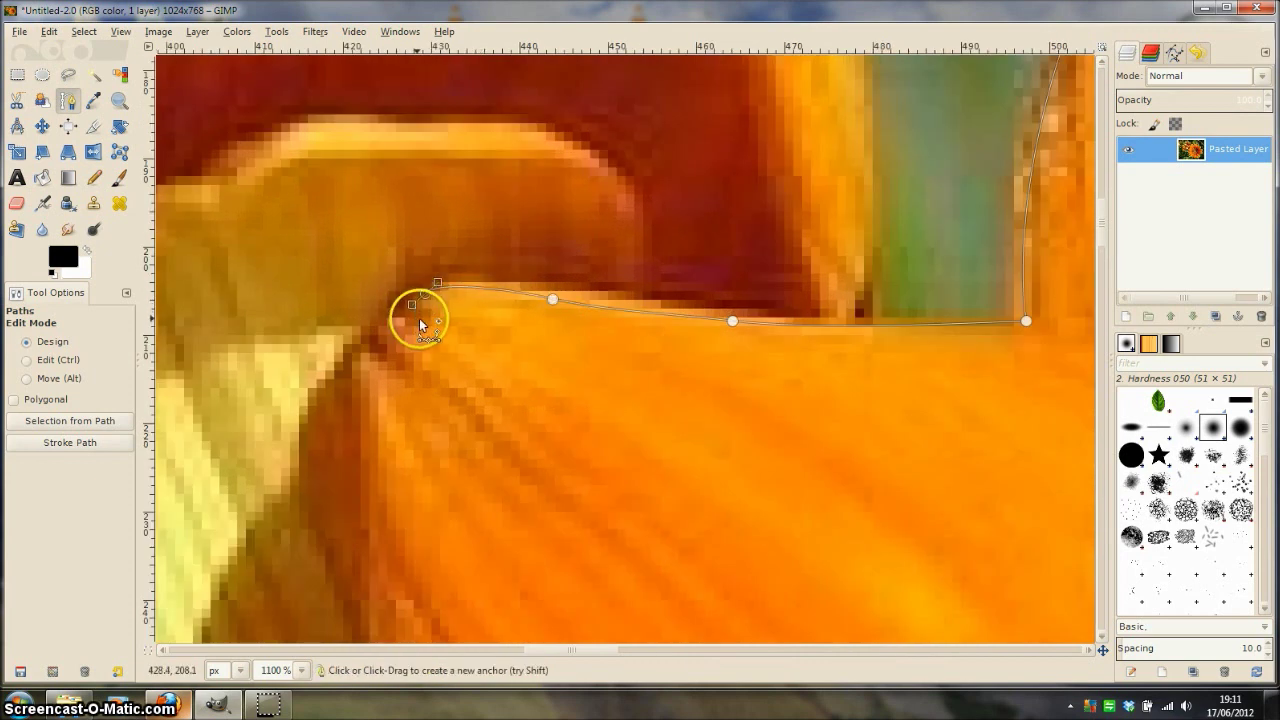
{"action": "left_click", "coordinate": [419, 320]}
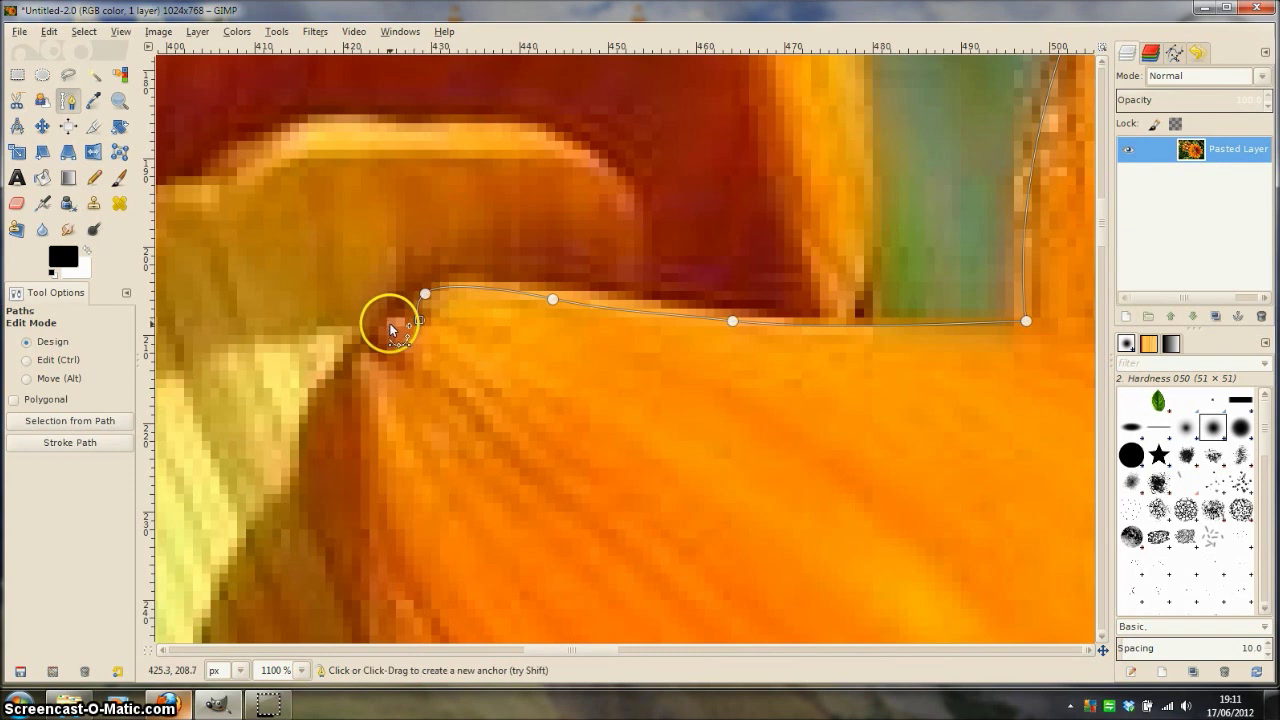
{"action": "left_click_drag", "start_coordinate": [393, 330], "coordinate": [352, 370]}
- Continue the path from the lower petal's jagged tip down its left edge with smooth, widely spaced anchors
{"action": "left_click_drag", "start_coordinate": [366, 434], "coordinate": [372, 474]}
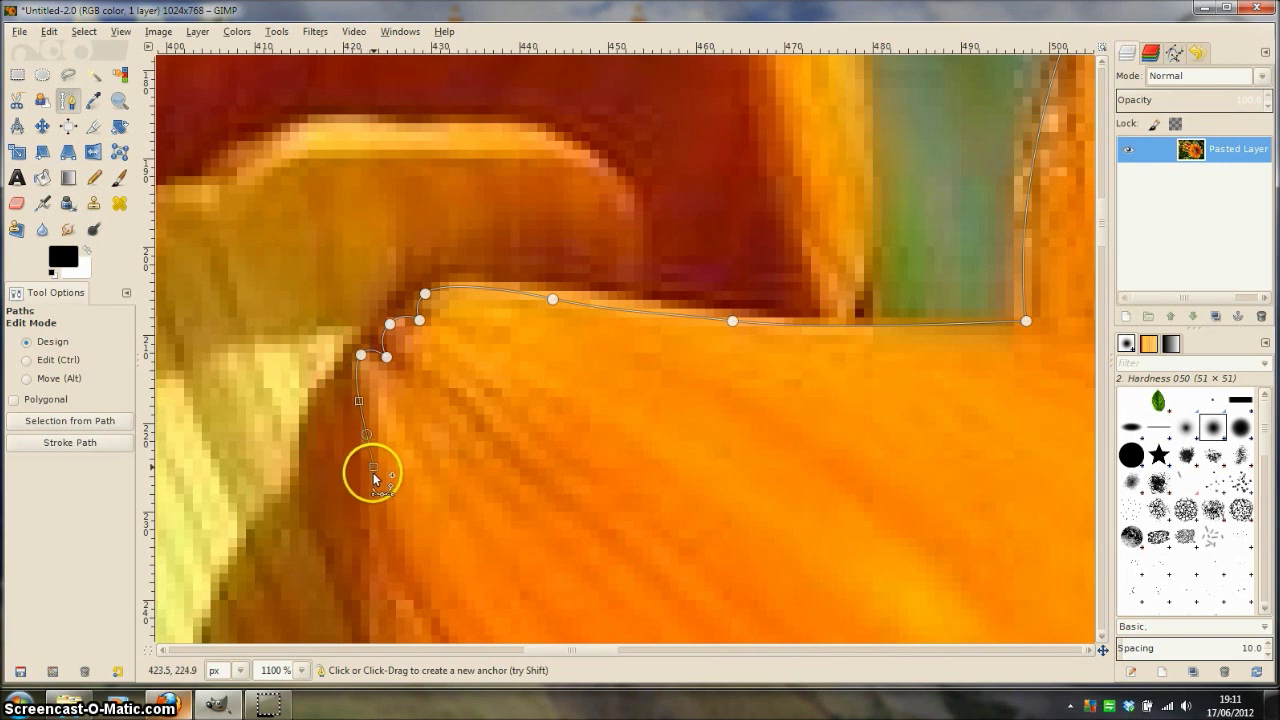
{"action": "scroll", "coordinate": [455, 425], "scroll_direction": "down", "scroll_amount": 1}
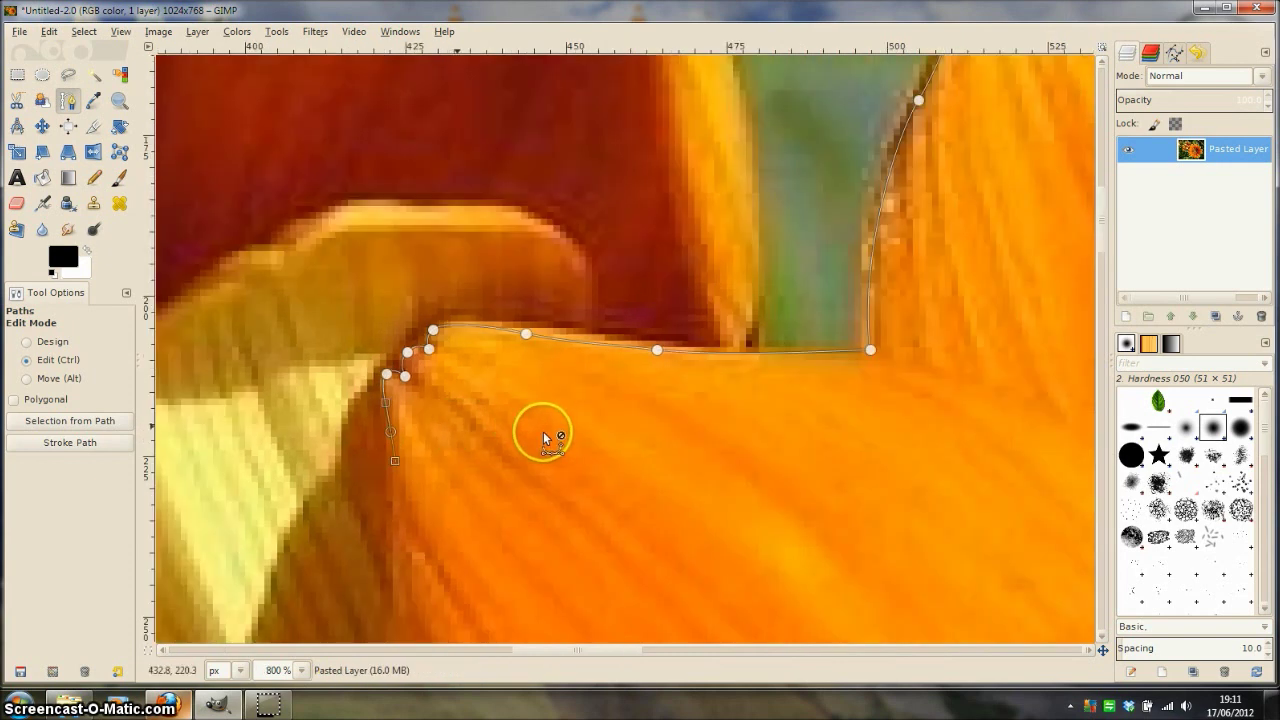
{"action": "scroll", "coordinate": [542, 434], "scroll_direction": "down", "scroll_amount": 1}
{"action": "scroll", "coordinate": [565, 340], "scroll_direction": "down", "scroll_amount": 1}
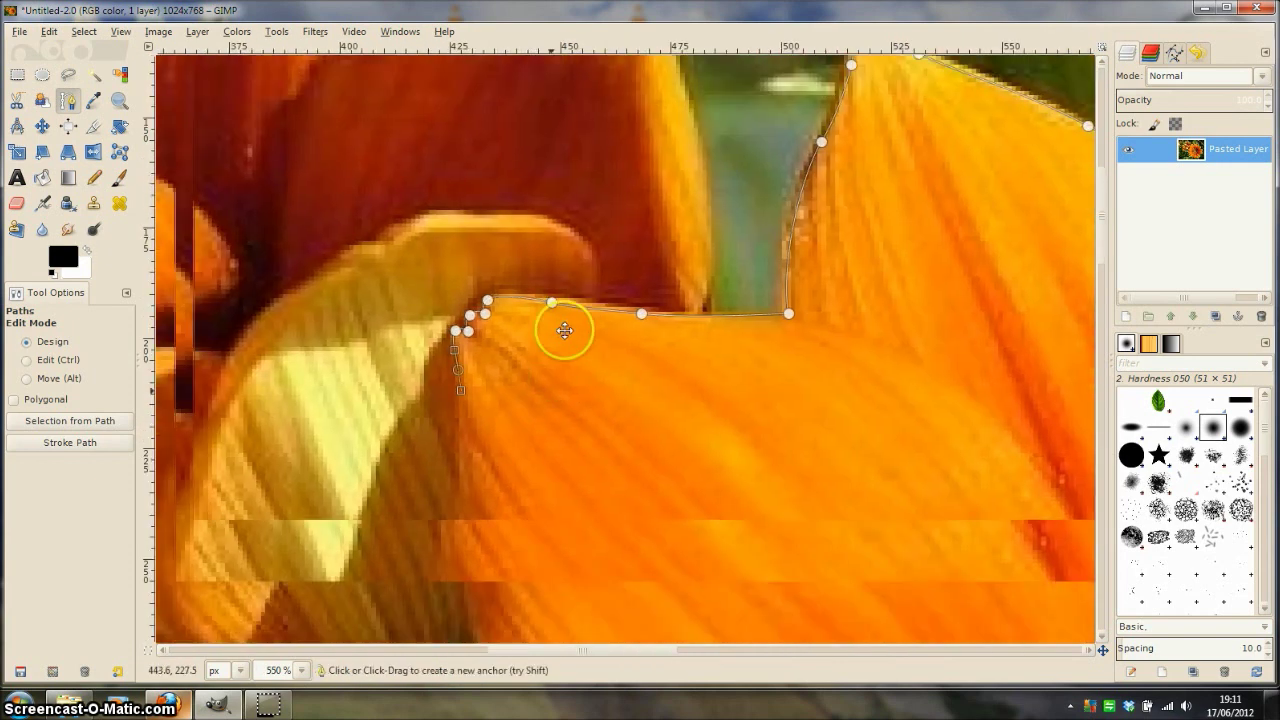
{"action": "scroll", "coordinate": [566, 315], "scroll_direction": "down", "scroll_amount": 2}
{"action": "scroll", "coordinate": [571, 266], "scroll_direction": "left", "scroll_amount": 1}
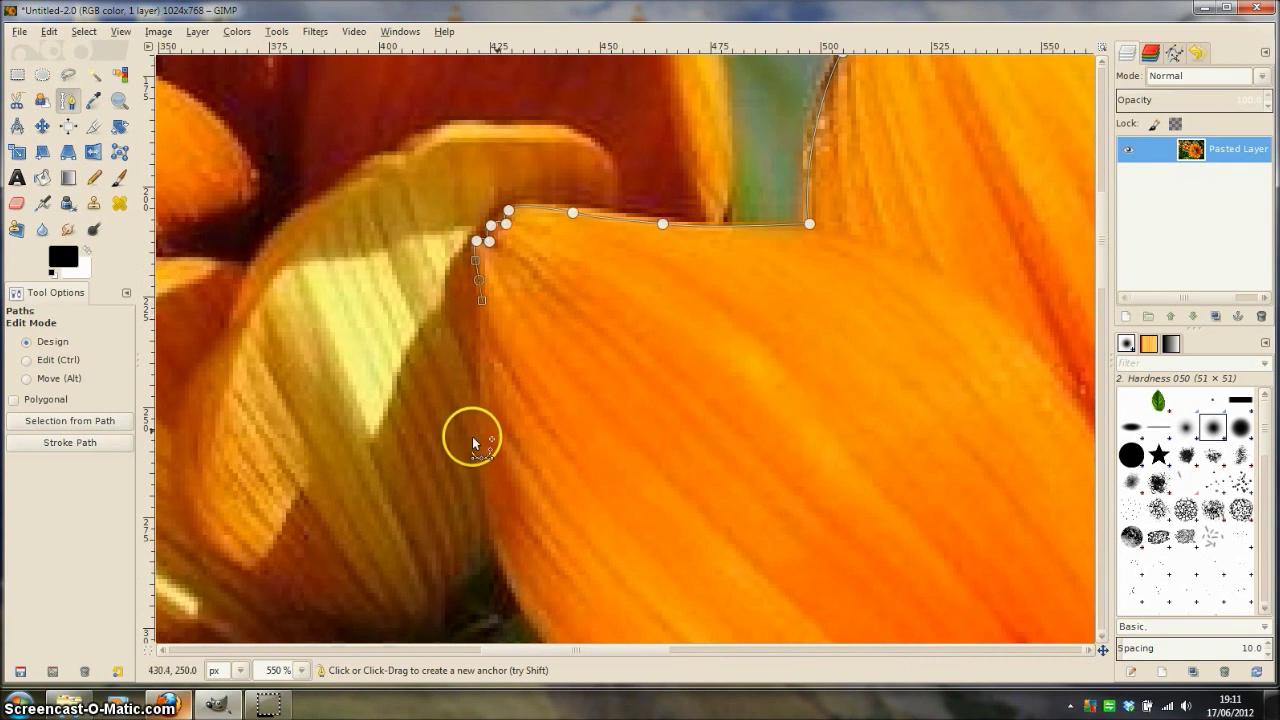
{"action": "left_click_drag", "start_coordinate": [483, 436], "coordinate": [485, 493]}
{"action": "scroll", "coordinate": [580, 463], "scroll_direction": "down", "scroll_amount": 4}
{"action": "scroll", "coordinate": [586, 331], "scroll_direction": "left", "scroll_amount": 1}
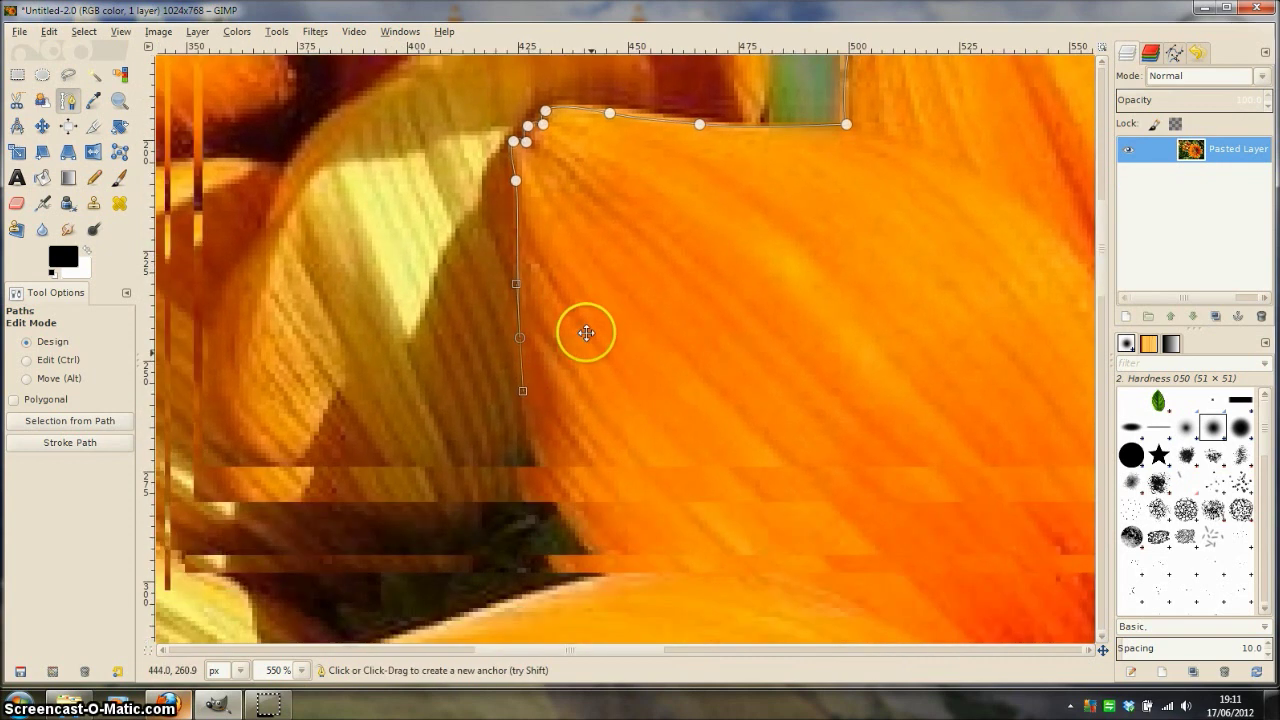
{"action": "left_click_drag", "start_coordinate": [531, 411], "coordinate": [541, 507]}
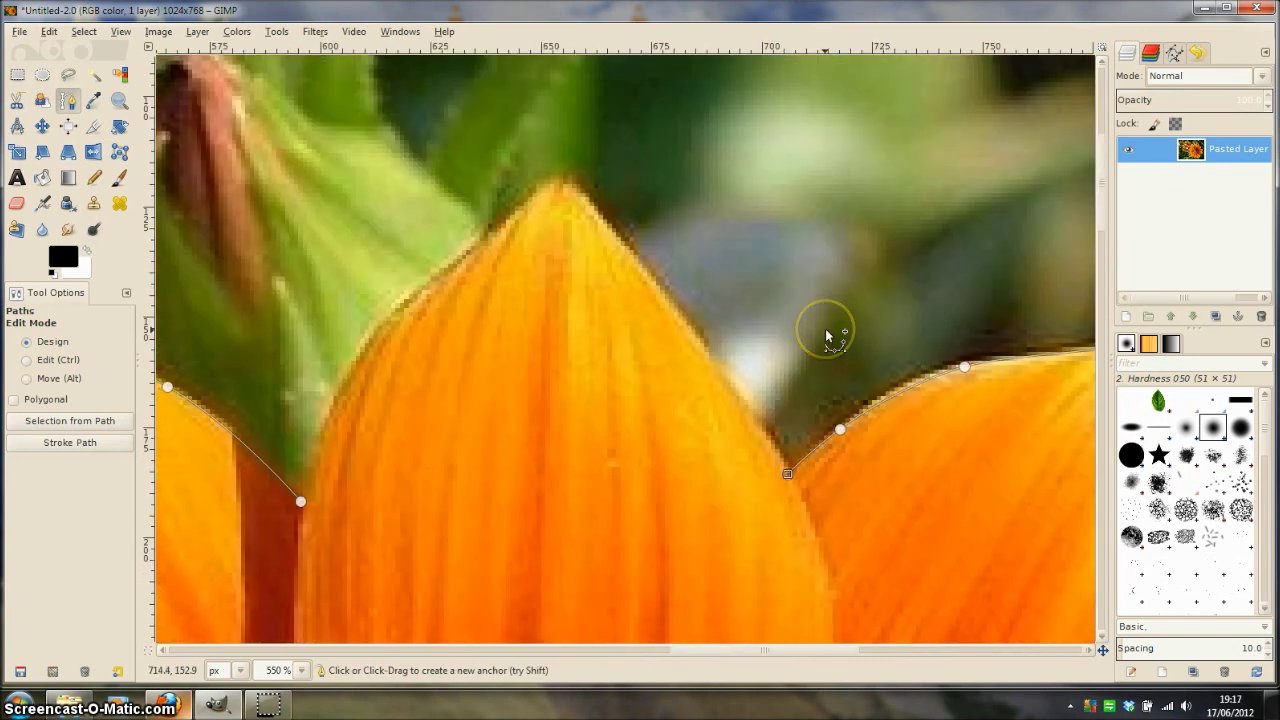
- Trace the path up the last upper petal's right edge and around its tip with closely spaced anchors
{"action": "left_click", "coordinate": [694, 350]}
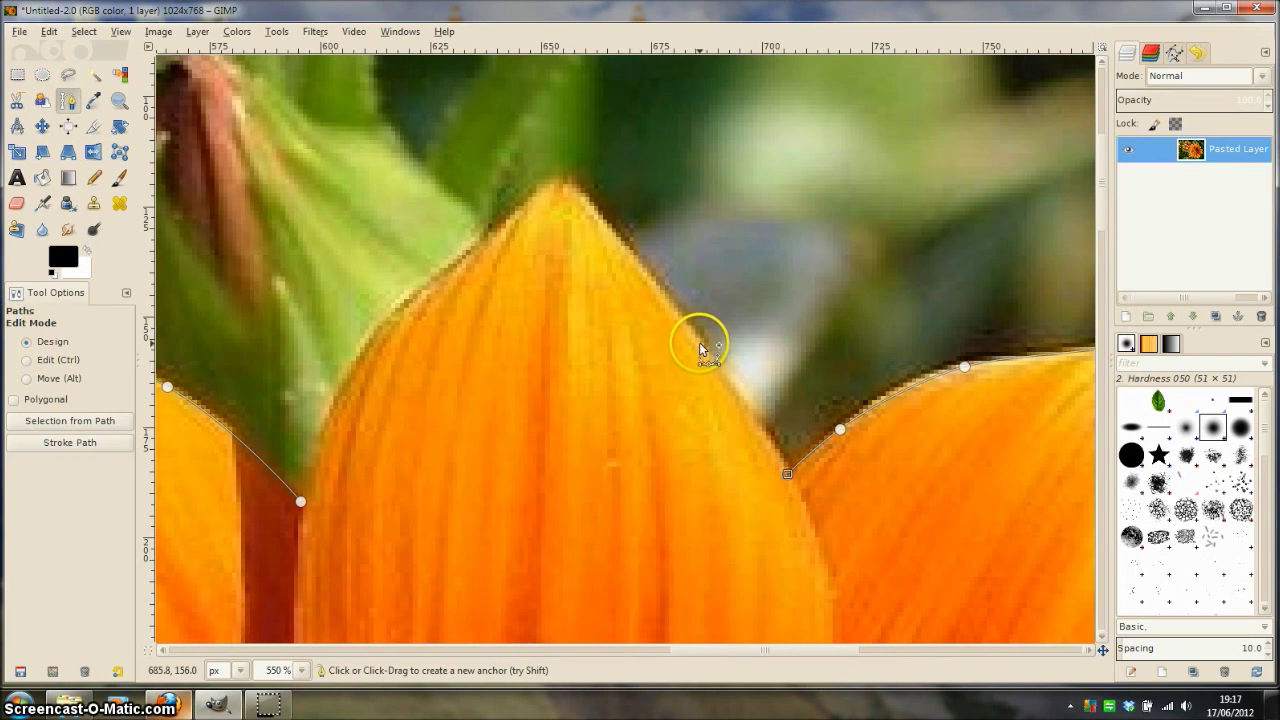
{"action": "left_click_drag", "start_coordinate": [699, 342], "coordinate": [615, 235]}
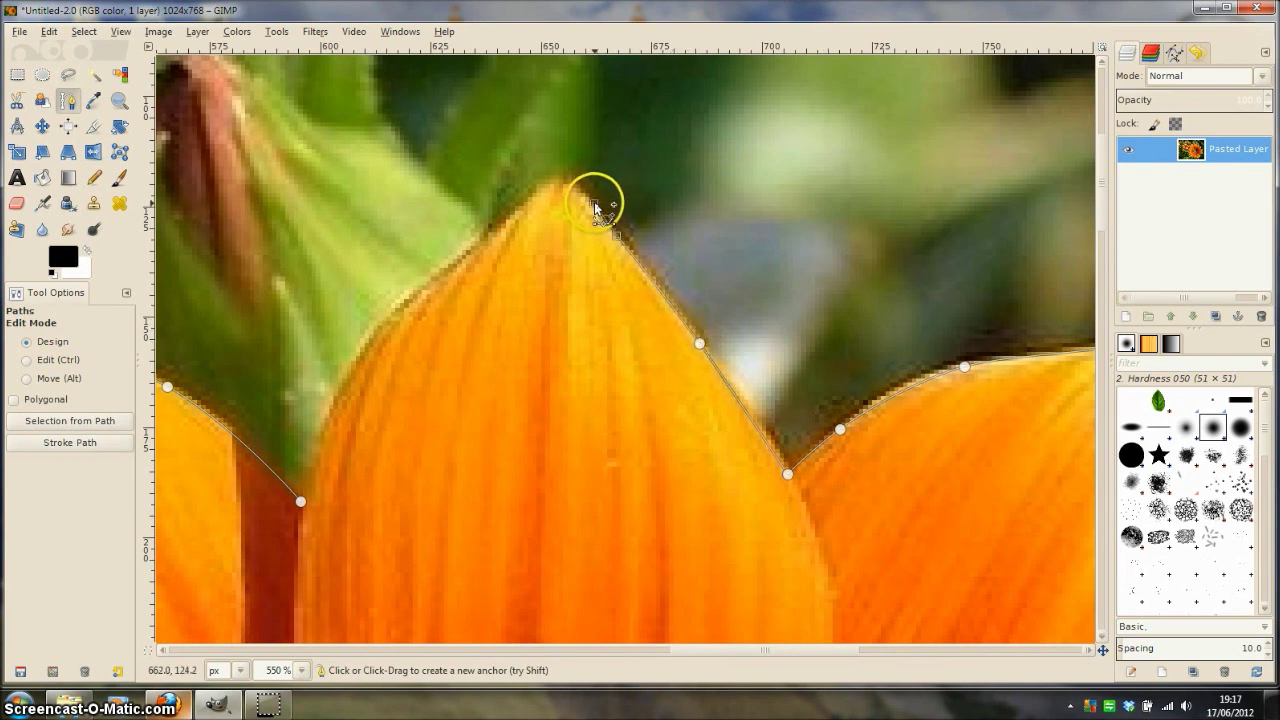
{"action": "scroll", "coordinate": [562, 186], "scroll_direction": "up", "scroll_amount": 1}
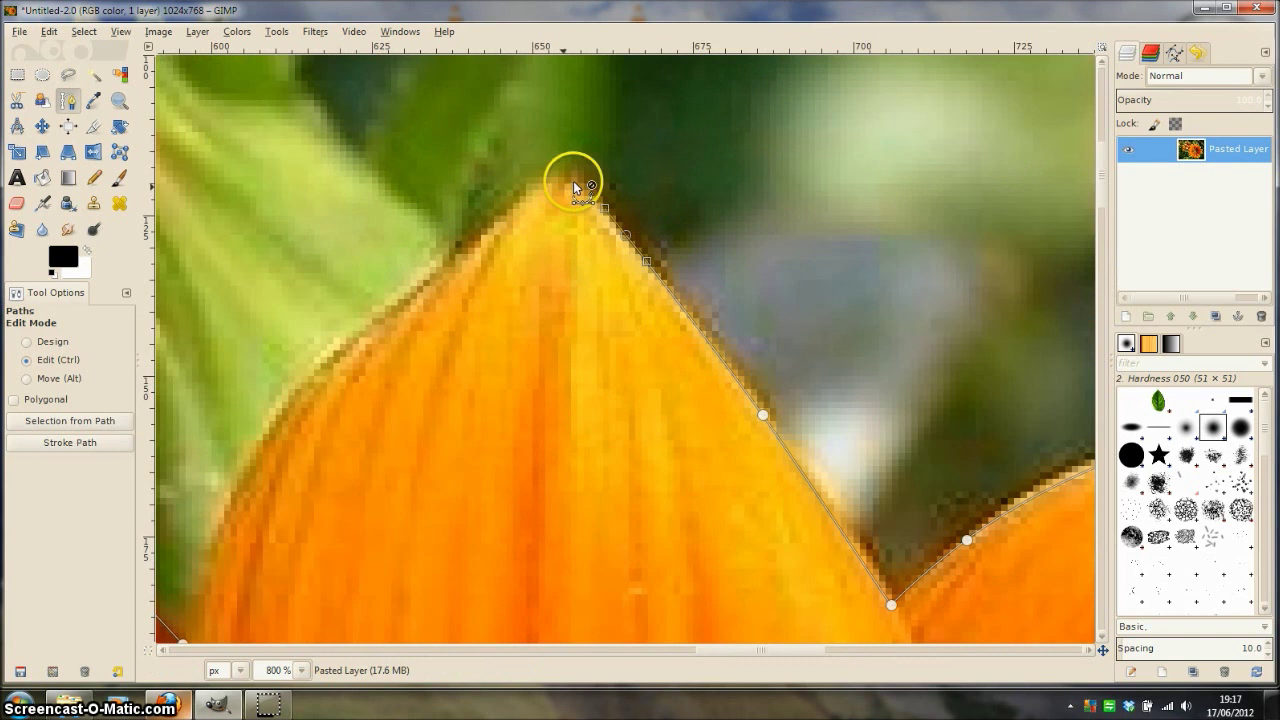
{"action": "scroll", "coordinate": [573, 181], "scroll_direction": "up", "scroll_amount": 1}
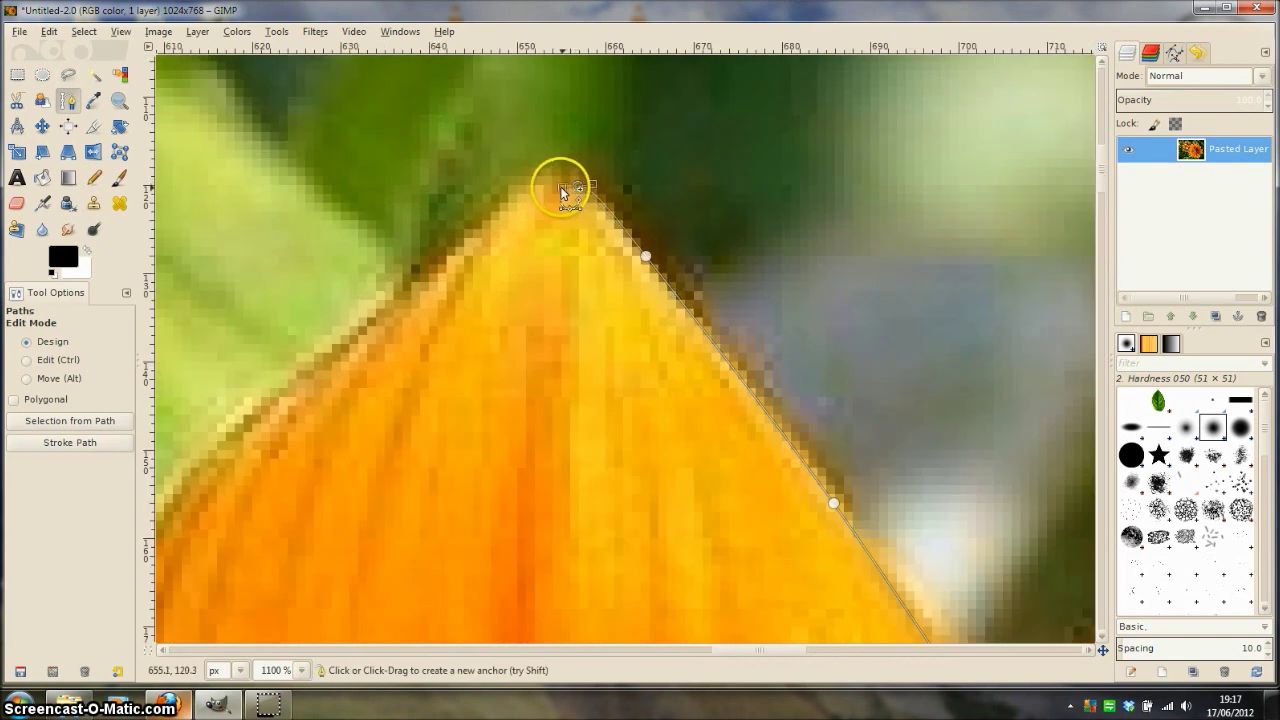
{"action": "left_click", "coordinate": [553, 204]}
{"action": "left_click_drag", "start_coordinate": [540, 186], "coordinate": [484, 228]}
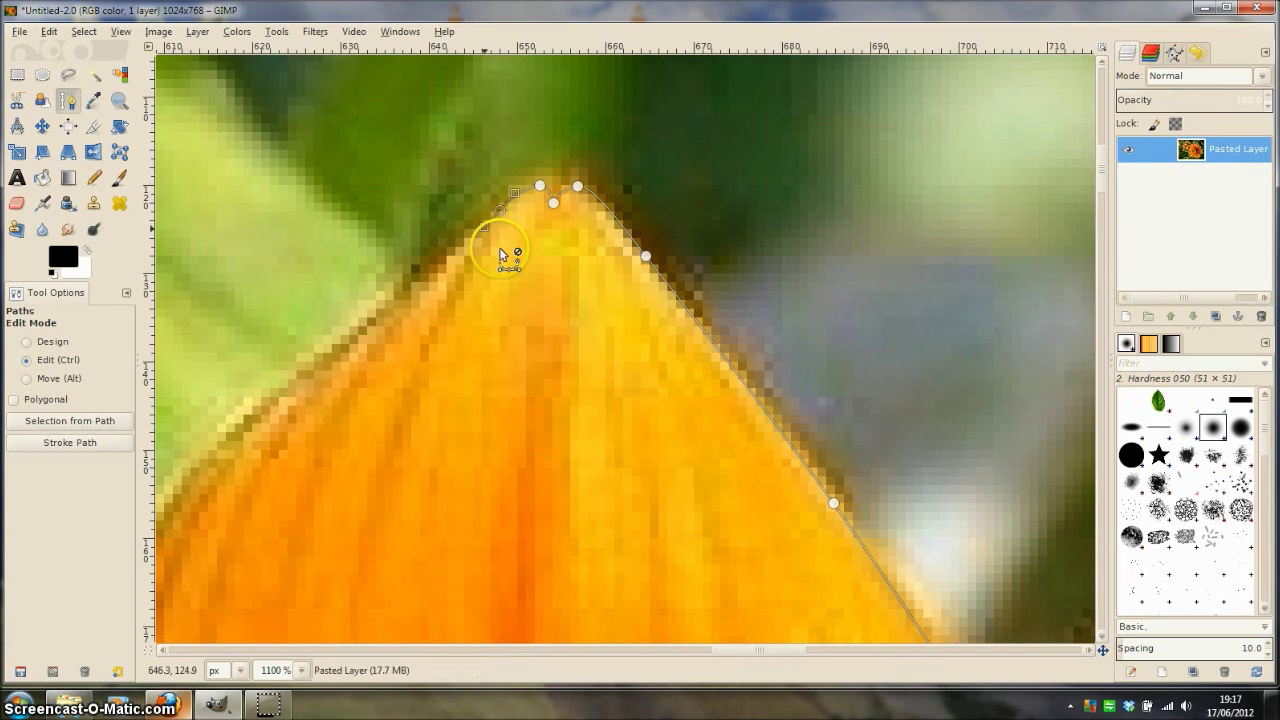
- Trace the upper petal's left edge with curved anchors and close the path at its starting anchor
{"action": "scroll", "coordinate": [500, 249], "scroll_direction": "down", "scroll_amount": 3}
{"action": "scroll", "coordinate": [512, 275], "scroll_direction": "down", "scroll_amount": 1}
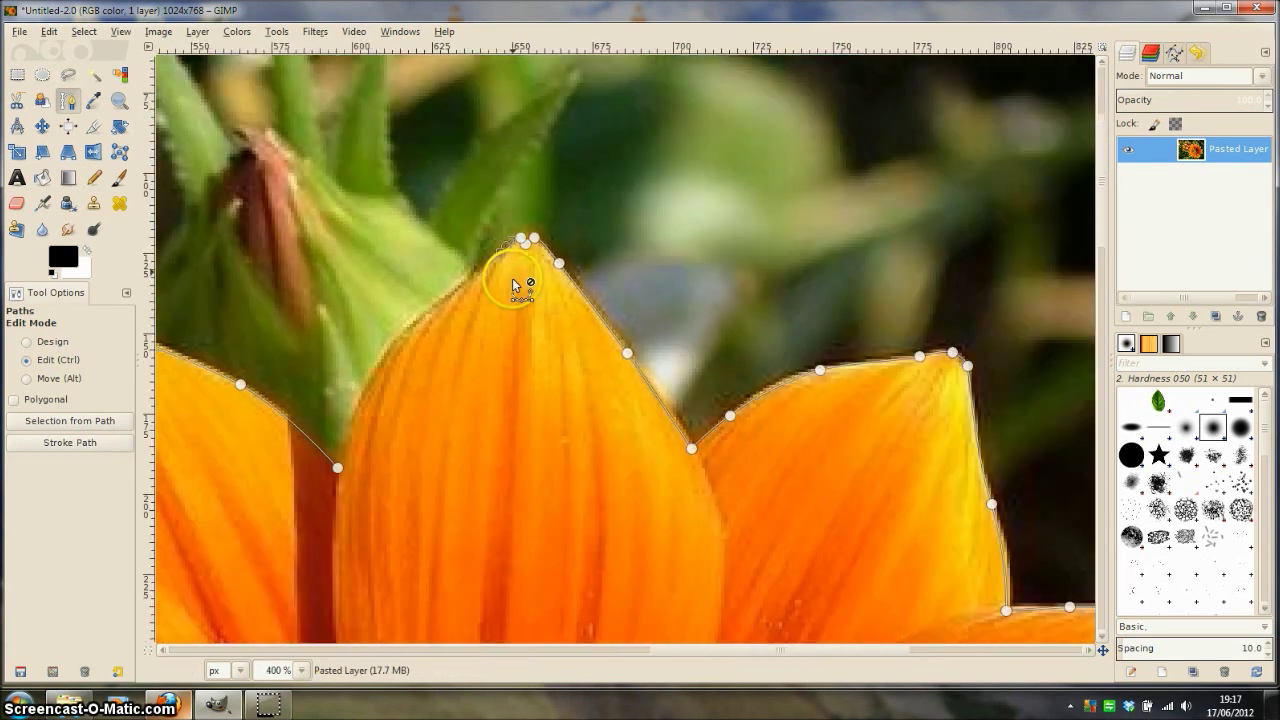
{"action": "left_click_drag", "start_coordinate": [496, 314], "coordinate": [471, 366]}
{"action": "scroll", "coordinate": [485, 383], "scroll_direction": "up", "scroll_amount": 2, "text": "ctrl"}
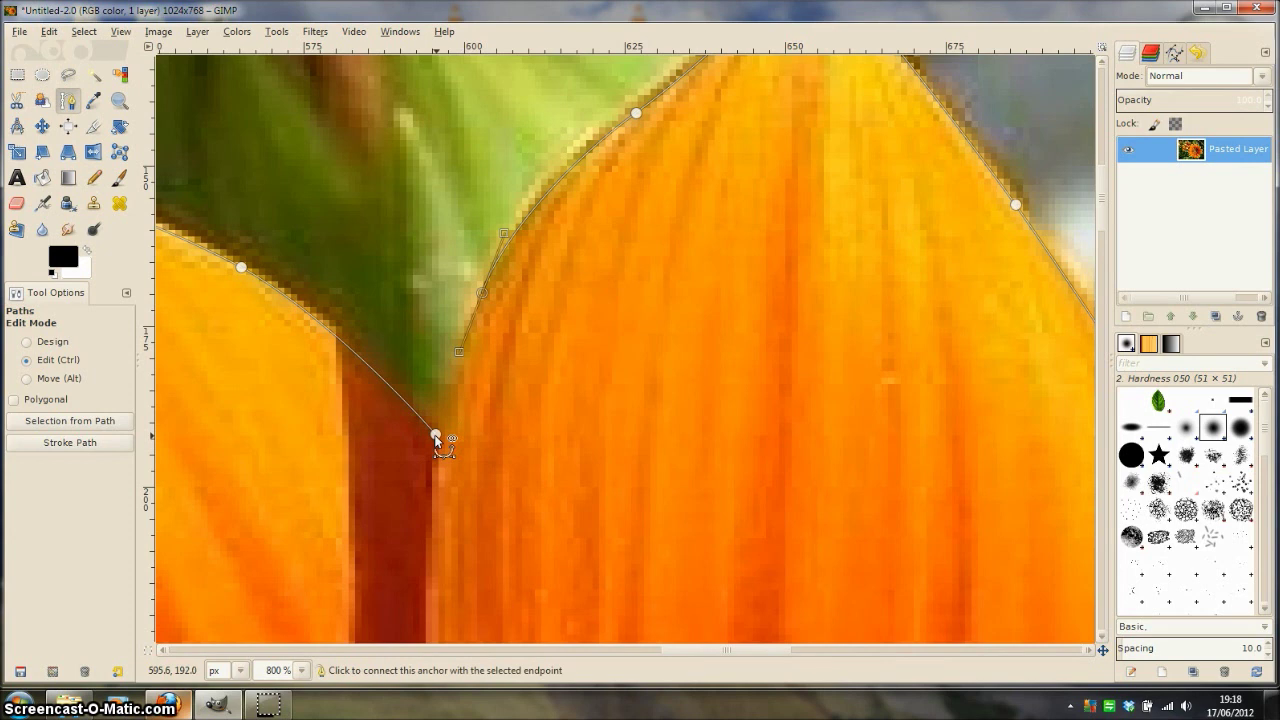
{"action": "left_click", "coordinate": [435, 434], "text": "ctrl"}
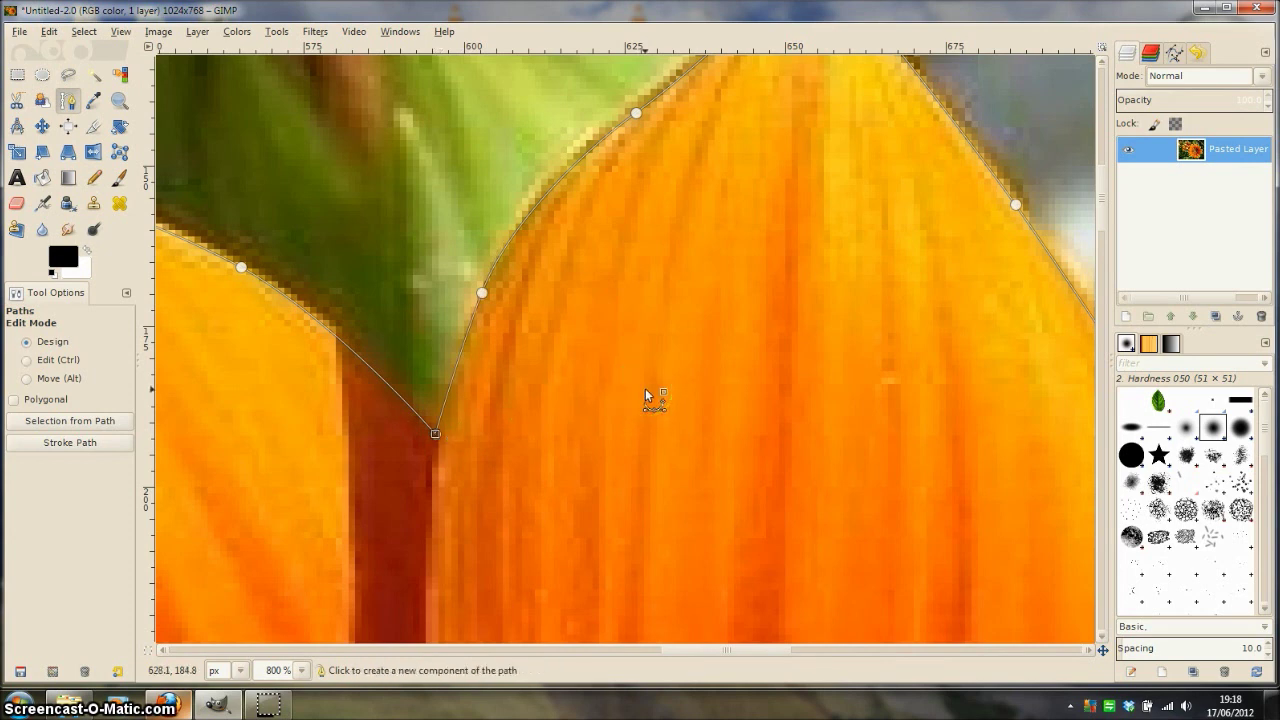
- Fit the whole image in the window and create a selection from the closed flower path
{"action": "key", "text": "ctrl+shift+j"}
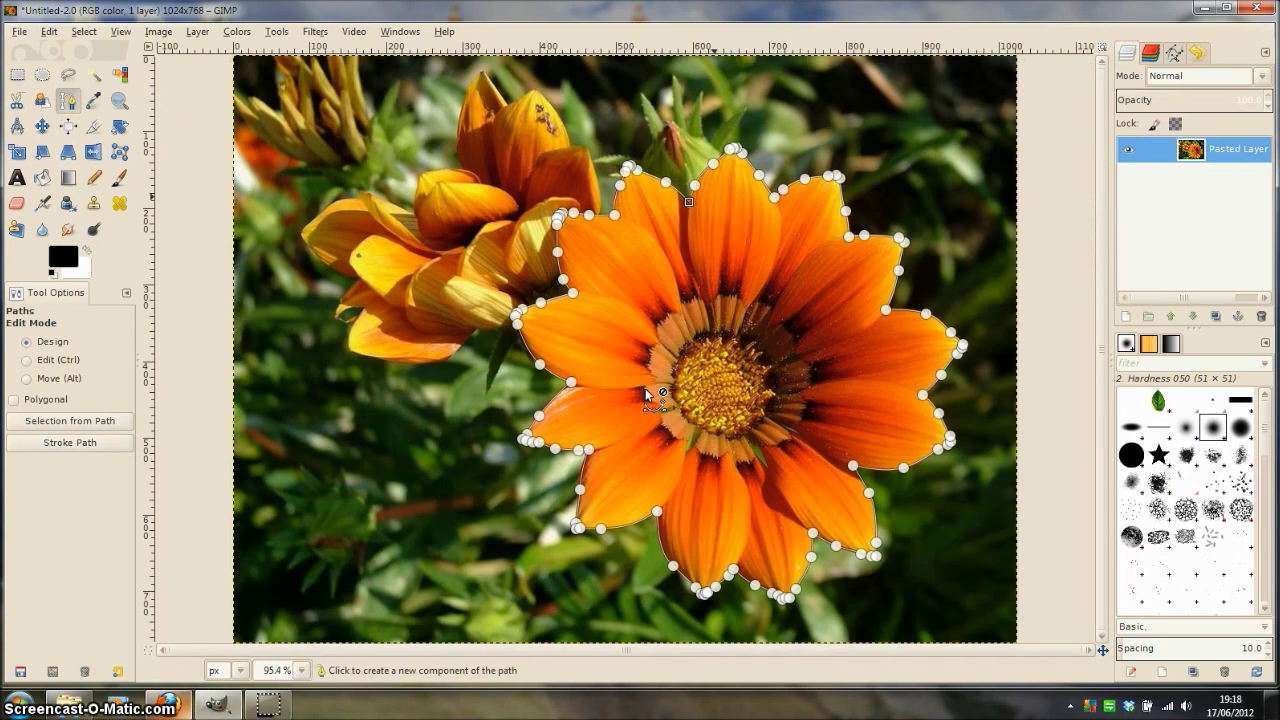
{"action": "key", "text": "Return"}
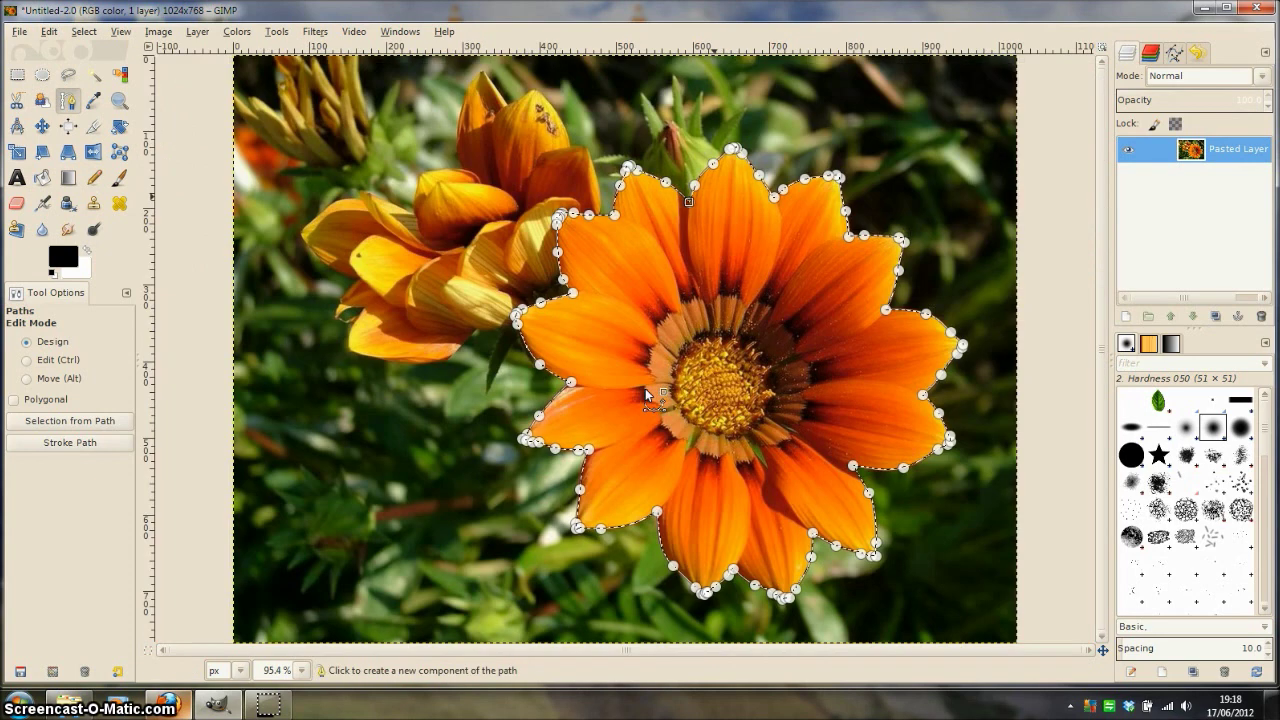
{"action": "left_click", "coordinate": [643, 376]}
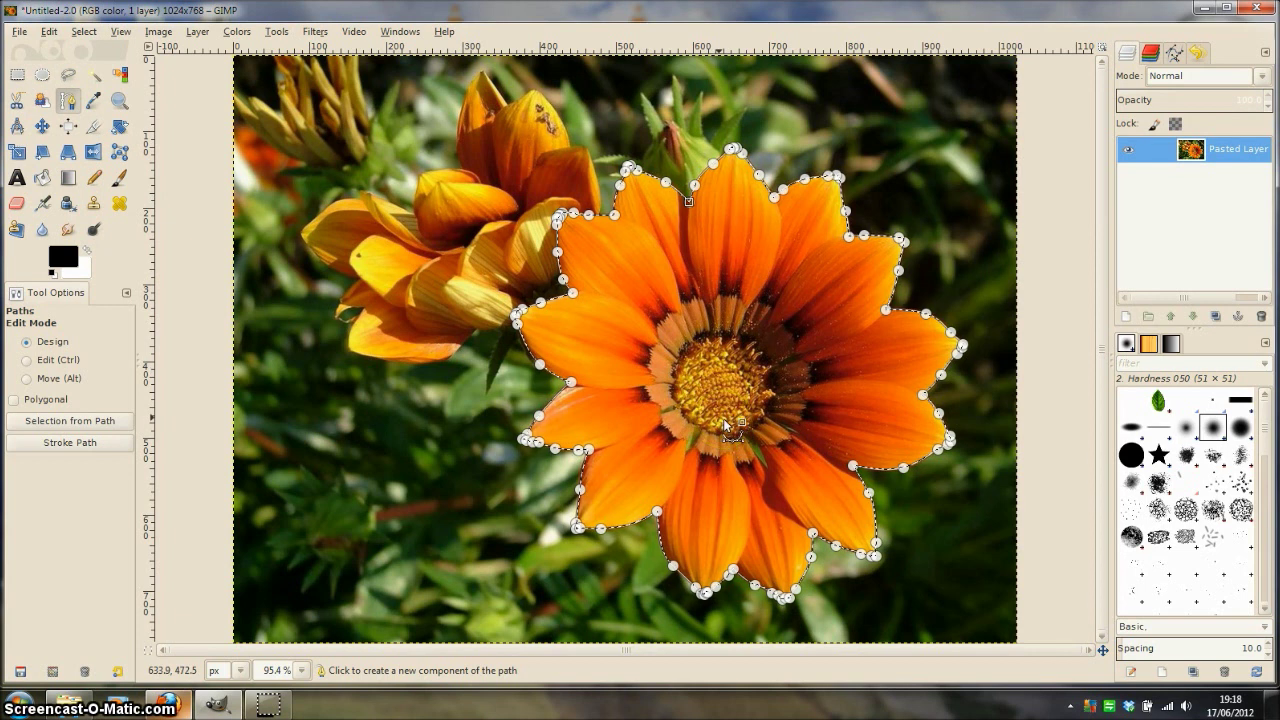
{"action": "left_click", "coordinate": [628, 281]}
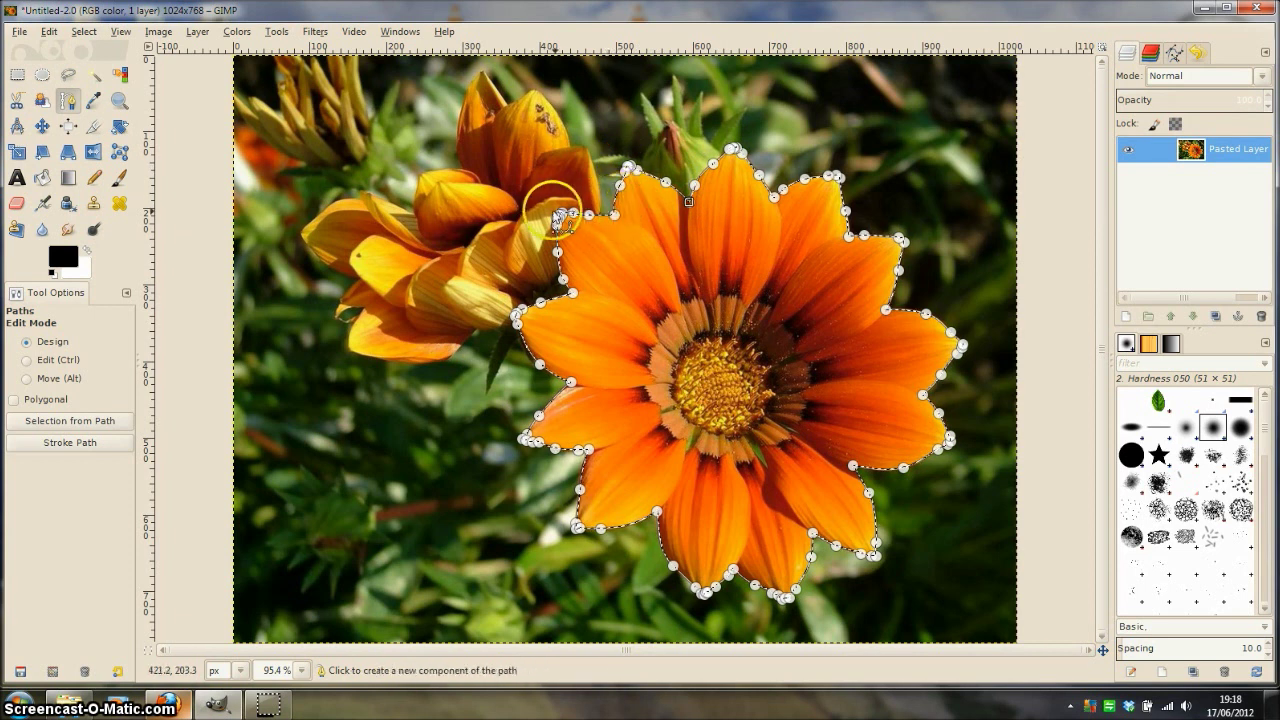
{"action": "left_click_drag", "start_coordinate": [570, 290], "coordinate": [578, 302]}
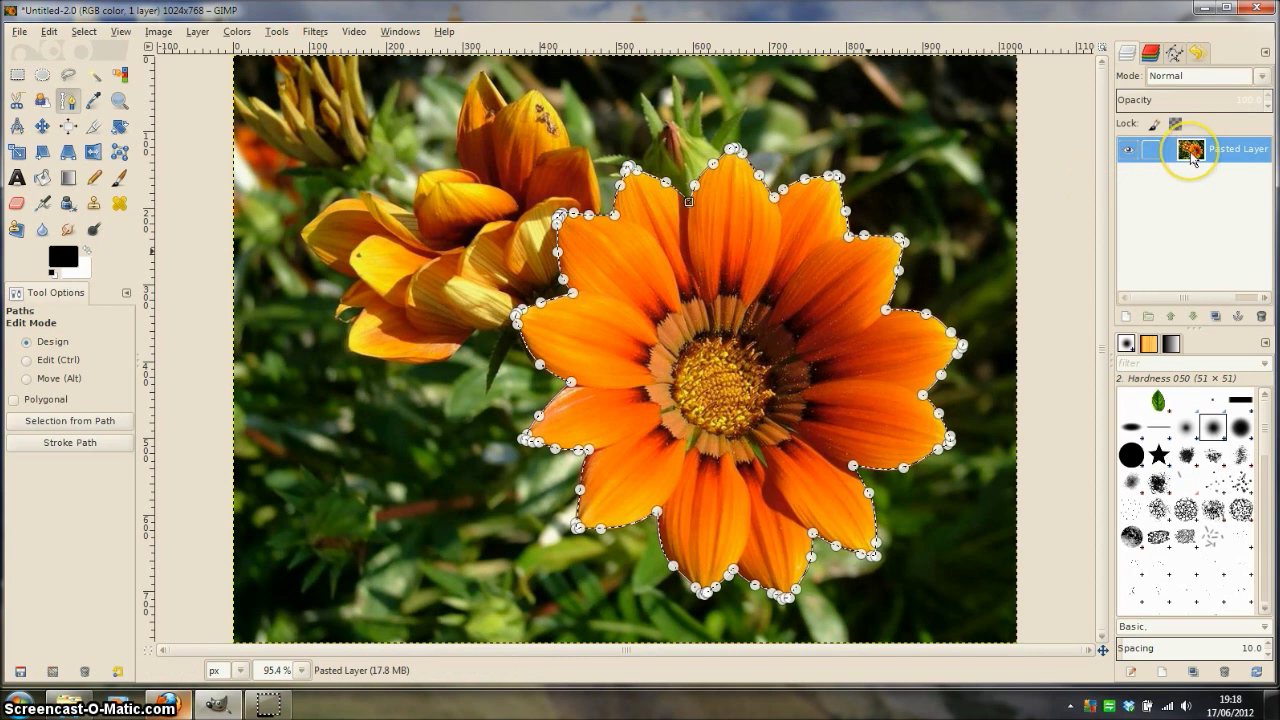
- Add a layer mask to the pasted flower layer, initialized to Selection
{"action": "right_click", "coordinate": [1192, 155]}
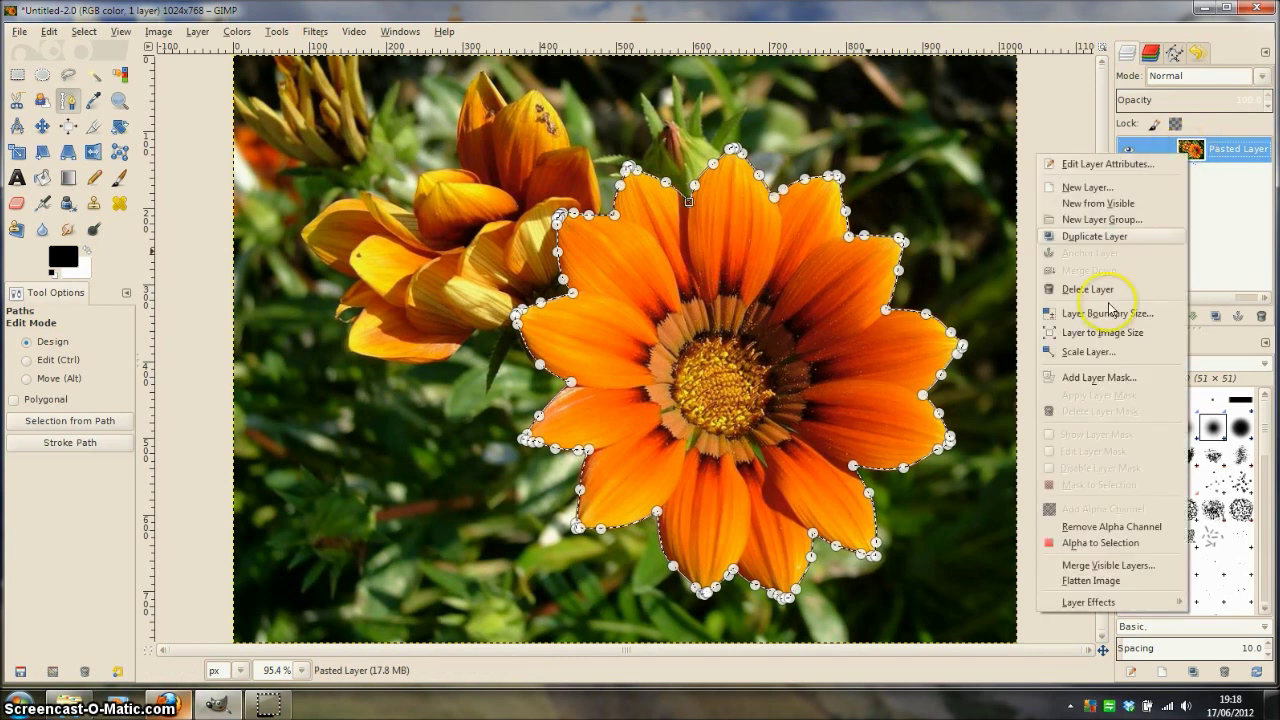
{"action": "left_click", "coordinate": [1120, 377]}
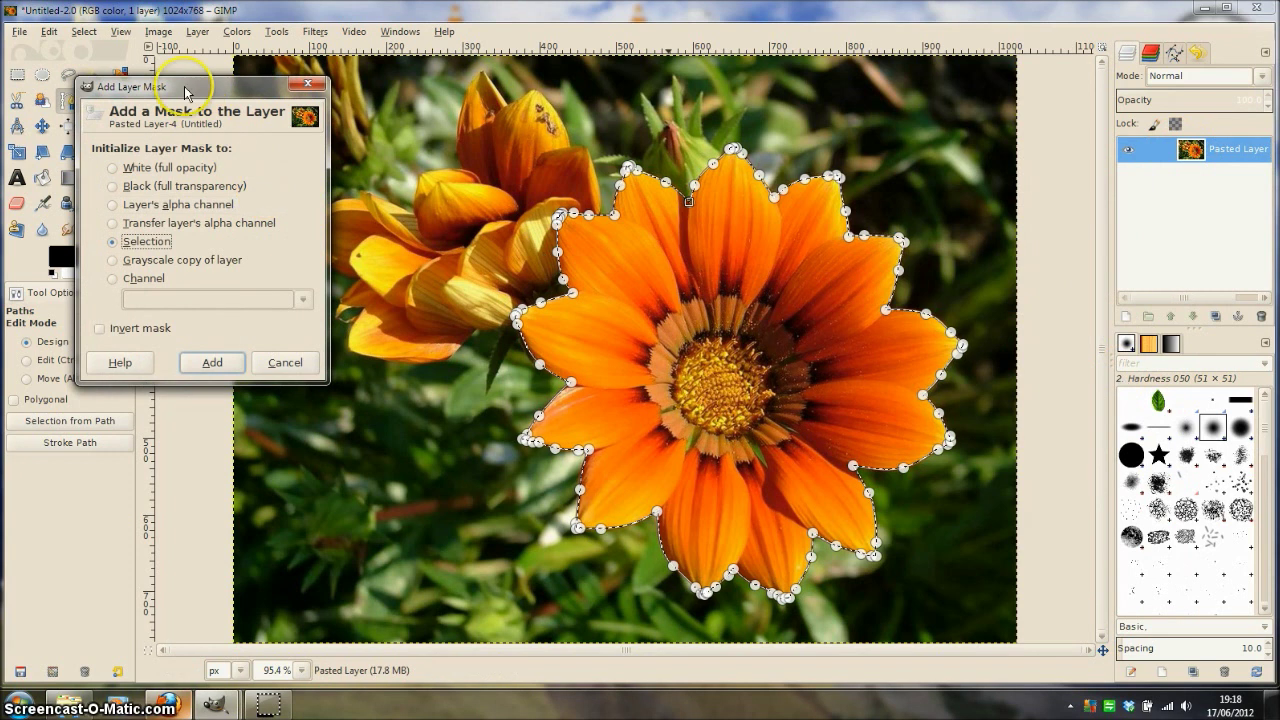
{"action": "left_click_drag", "start_coordinate": [185, 92], "coordinate": [286, 112]}
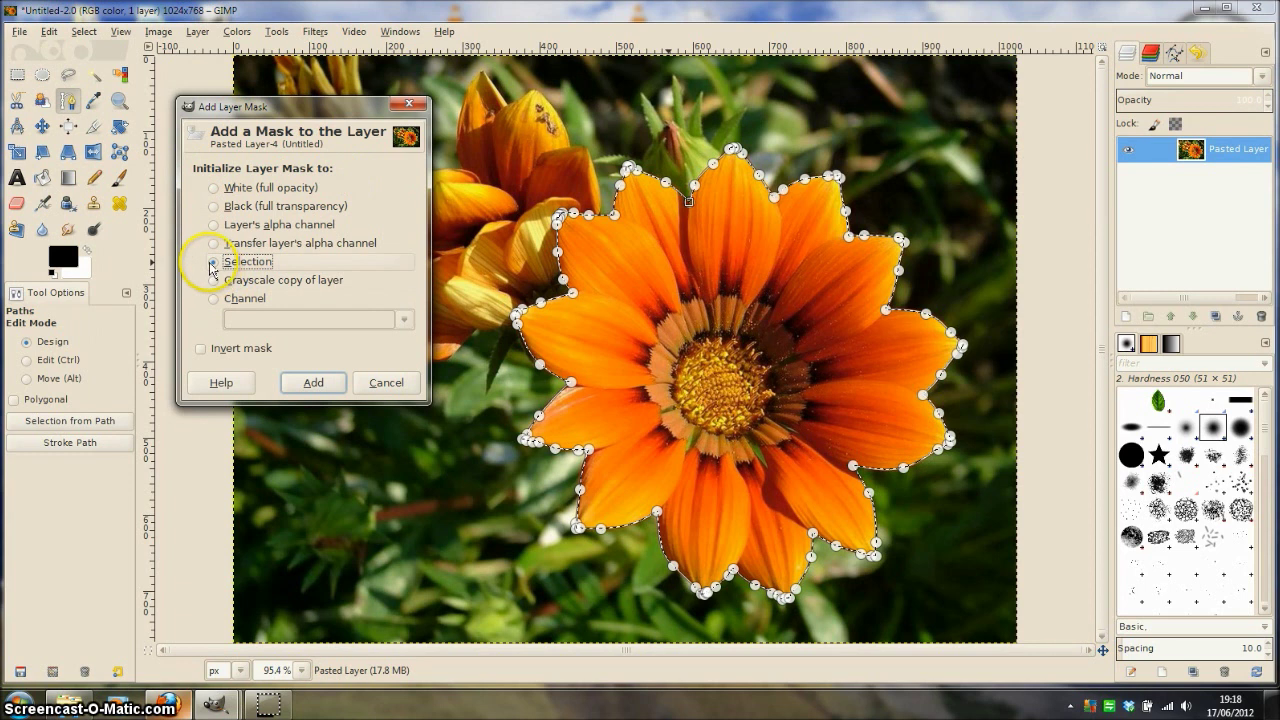
{"action": "left_click", "coordinate": [306, 382]}
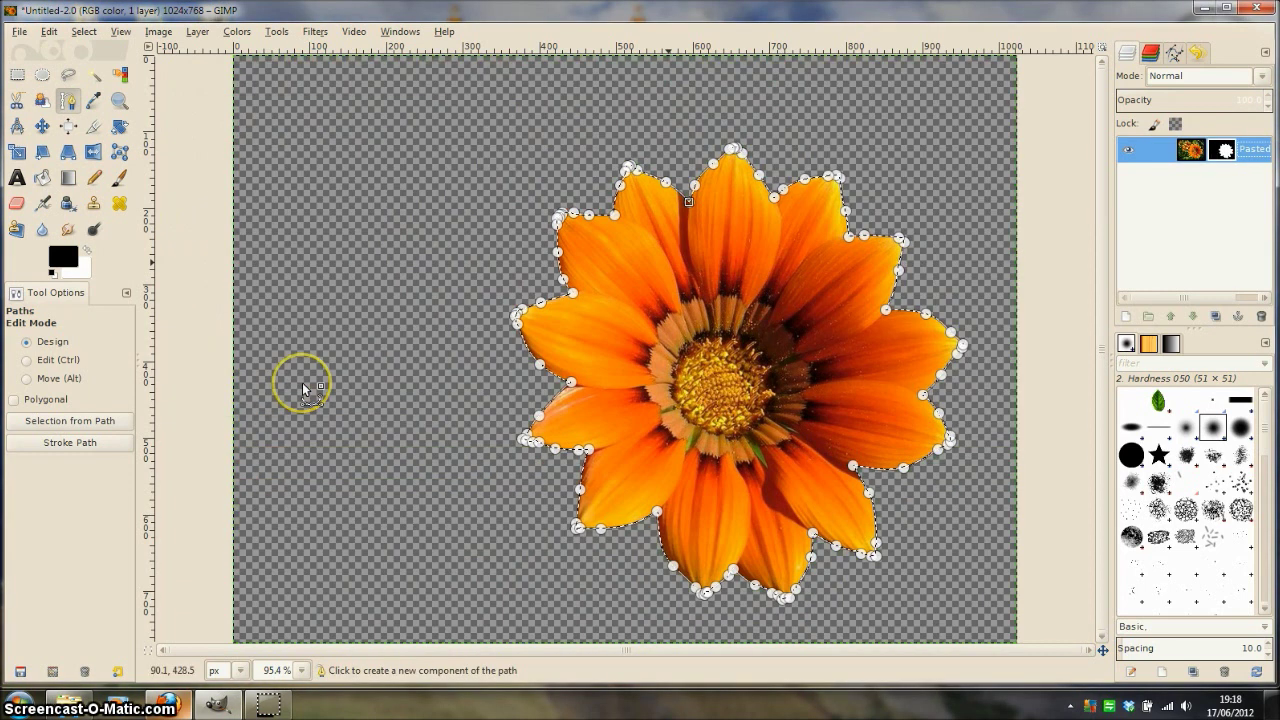
- Deselect everything and switch from the Paths tool to the Move tool to hide the path anchors
{"action": "left_click", "coordinate": [84, 31]}
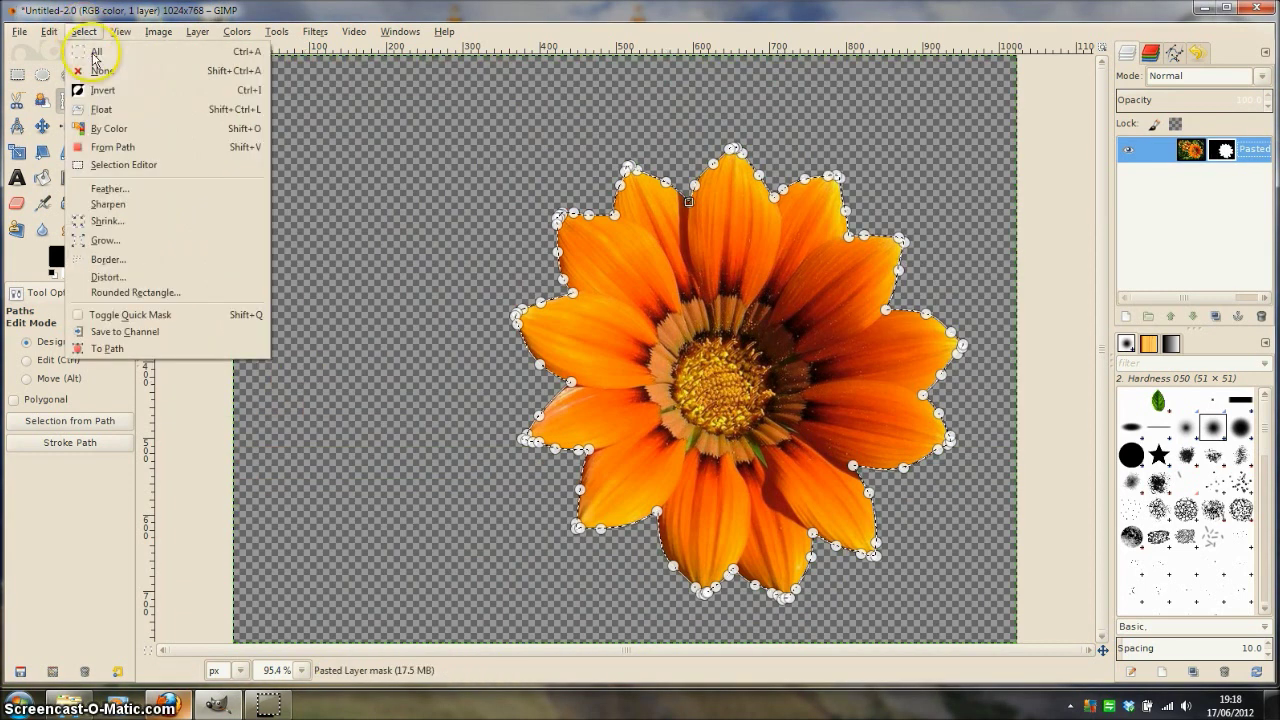
{"action": "left_click", "coordinate": [101, 70]}
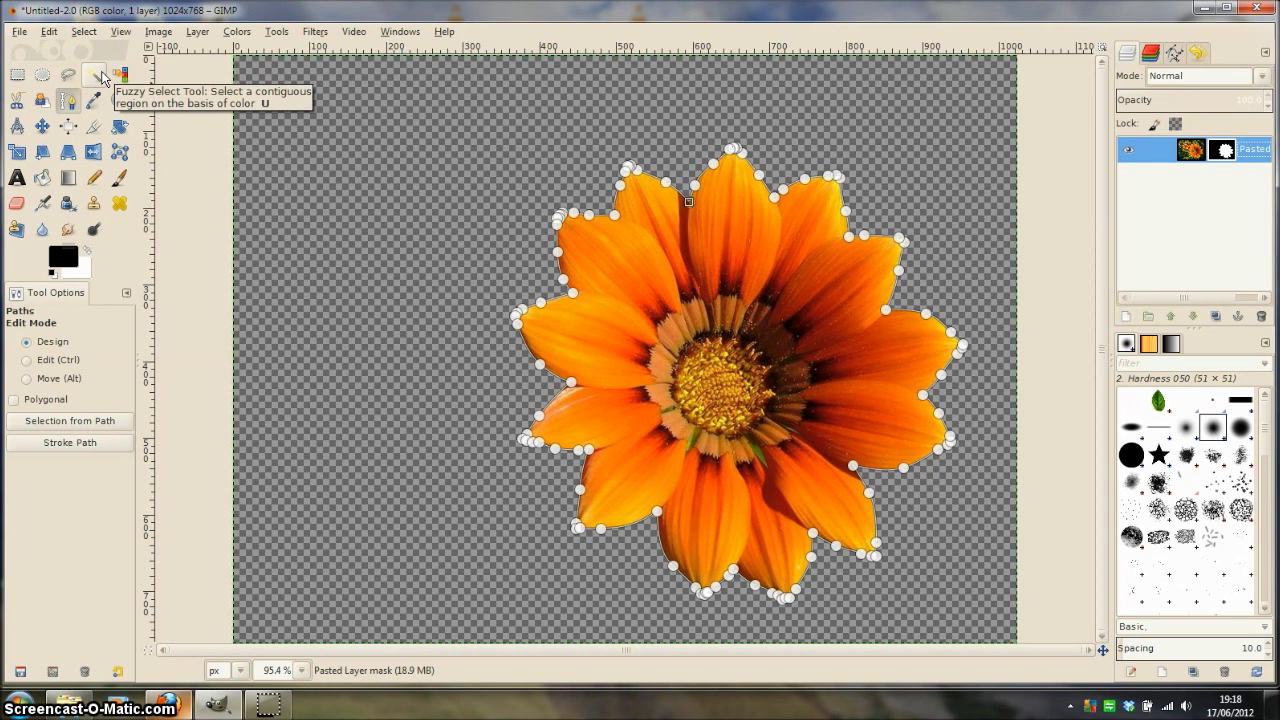
{"action": "left_click", "coordinate": [68, 101]}
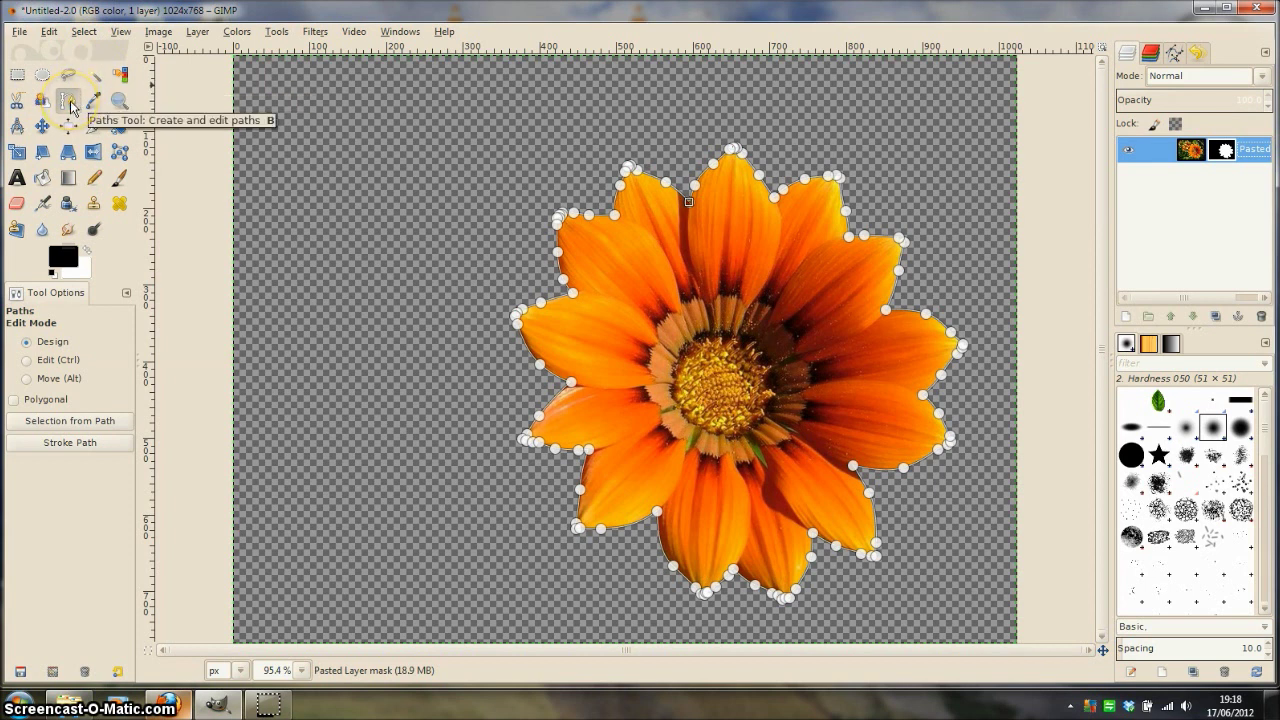
{"action": "left_click", "coordinate": [42, 127]}
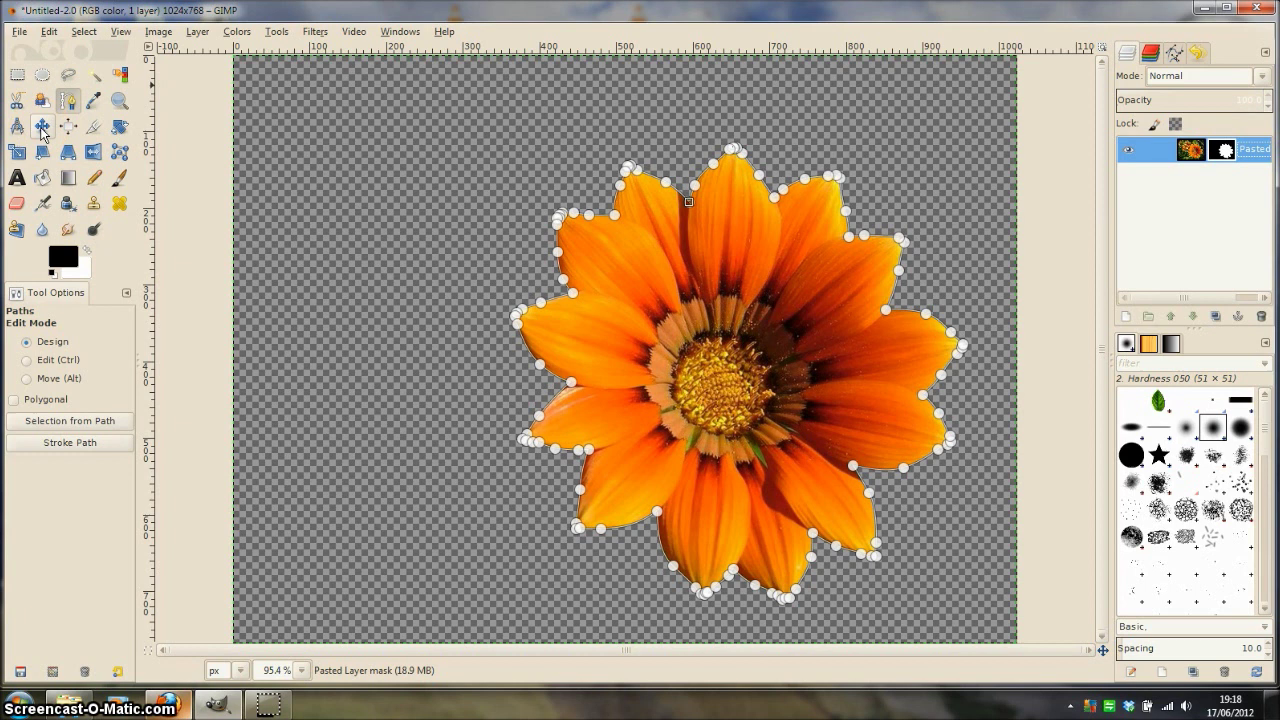
{"action": "left_click", "coordinate": [42, 127]}
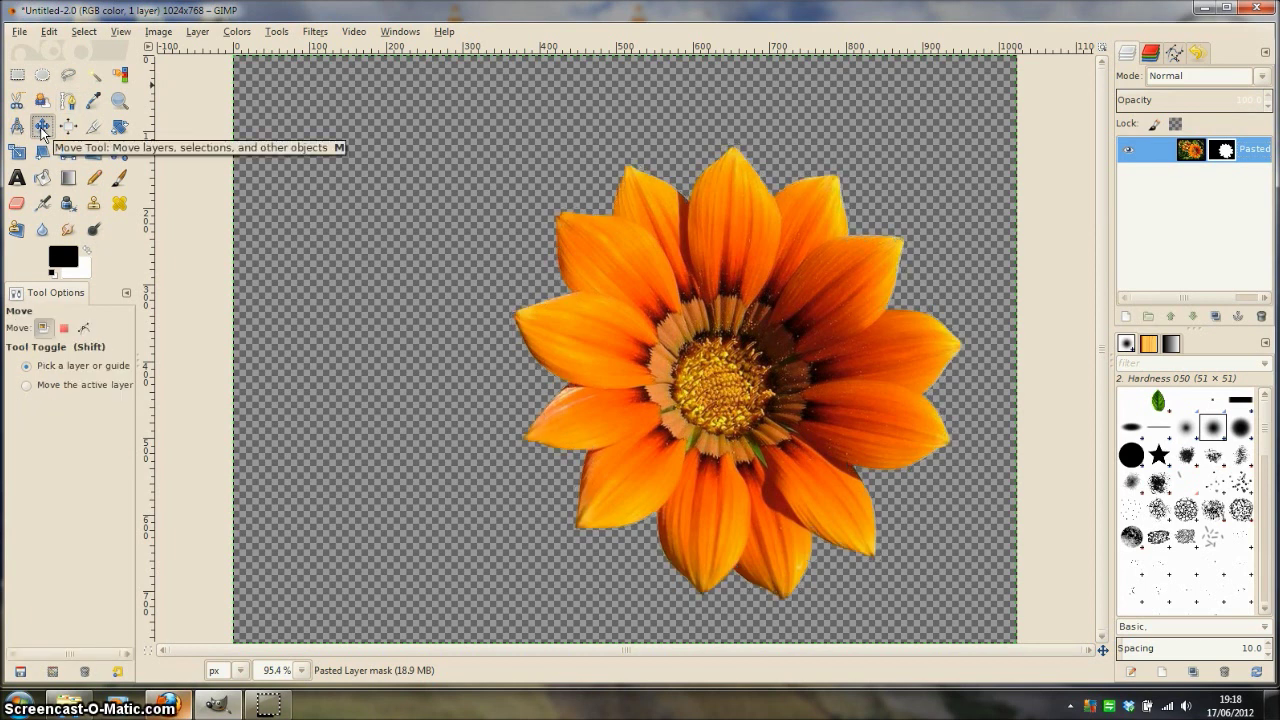
{"action": "left_click", "coordinate": [801, 250]}
- Create a new layer filled with the black foreground color
{"action": "left_click", "coordinate": [1129, 317]}
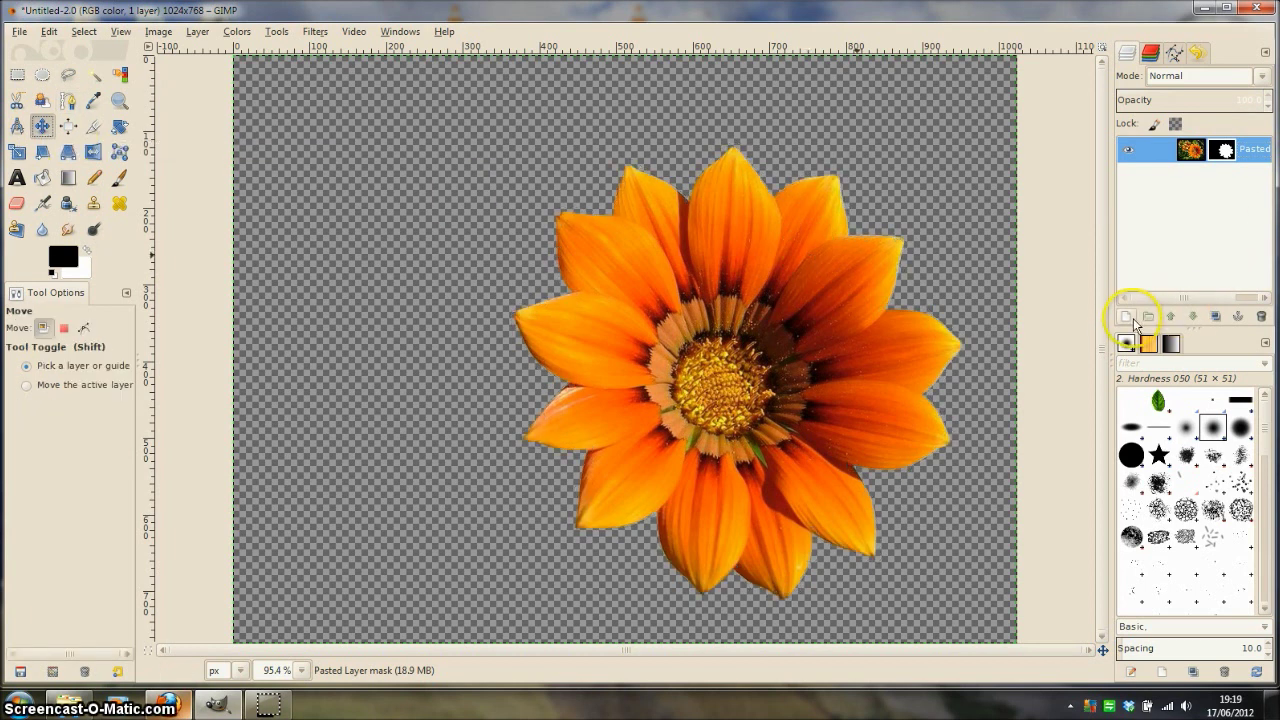
{"action": "left_click", "coordinate": [1127, 318]}
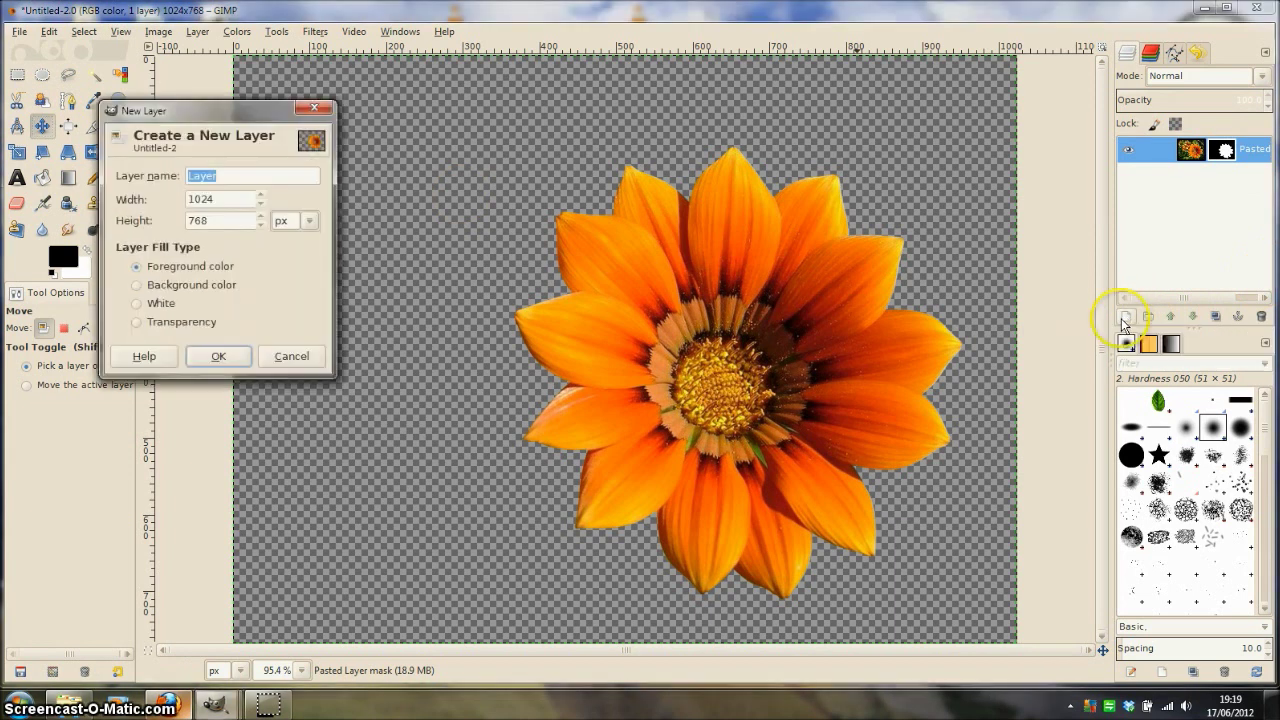
{"action": "left_click_drag", "start_coordinate": [240, 108], "coordinate": [355, 95]}
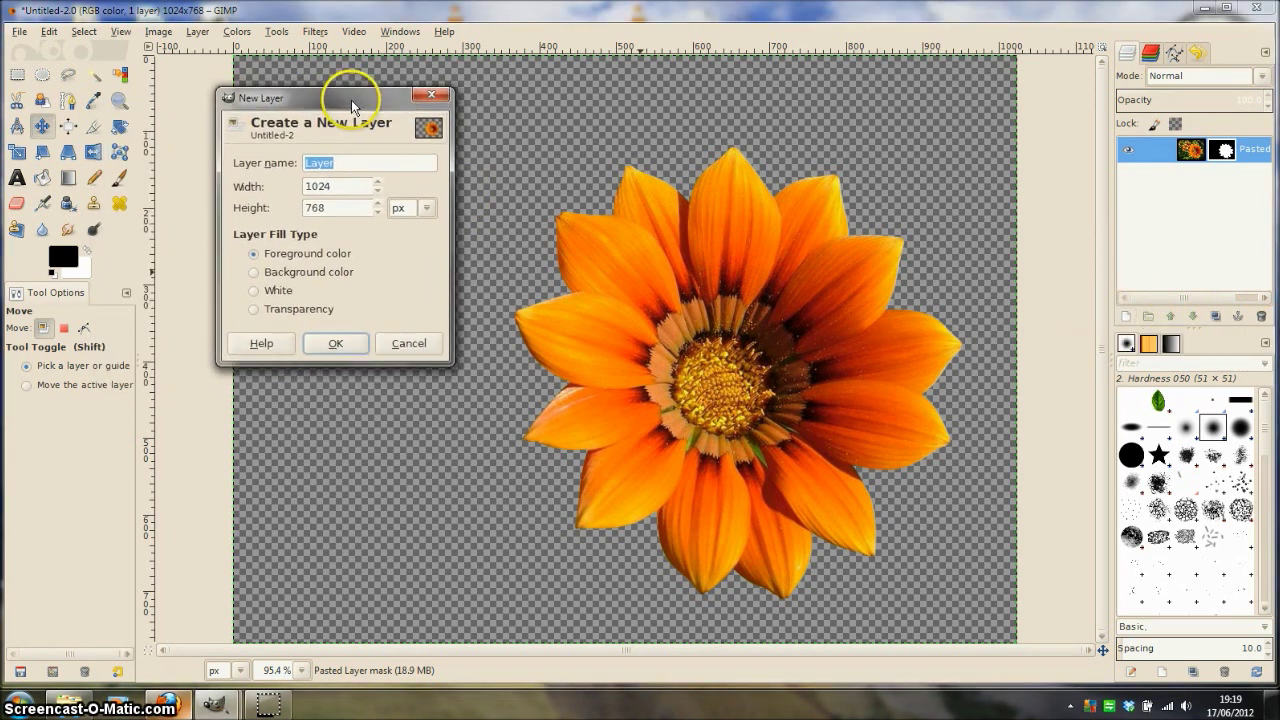
{"action": "left_click", "coordinate": [253, 254]}
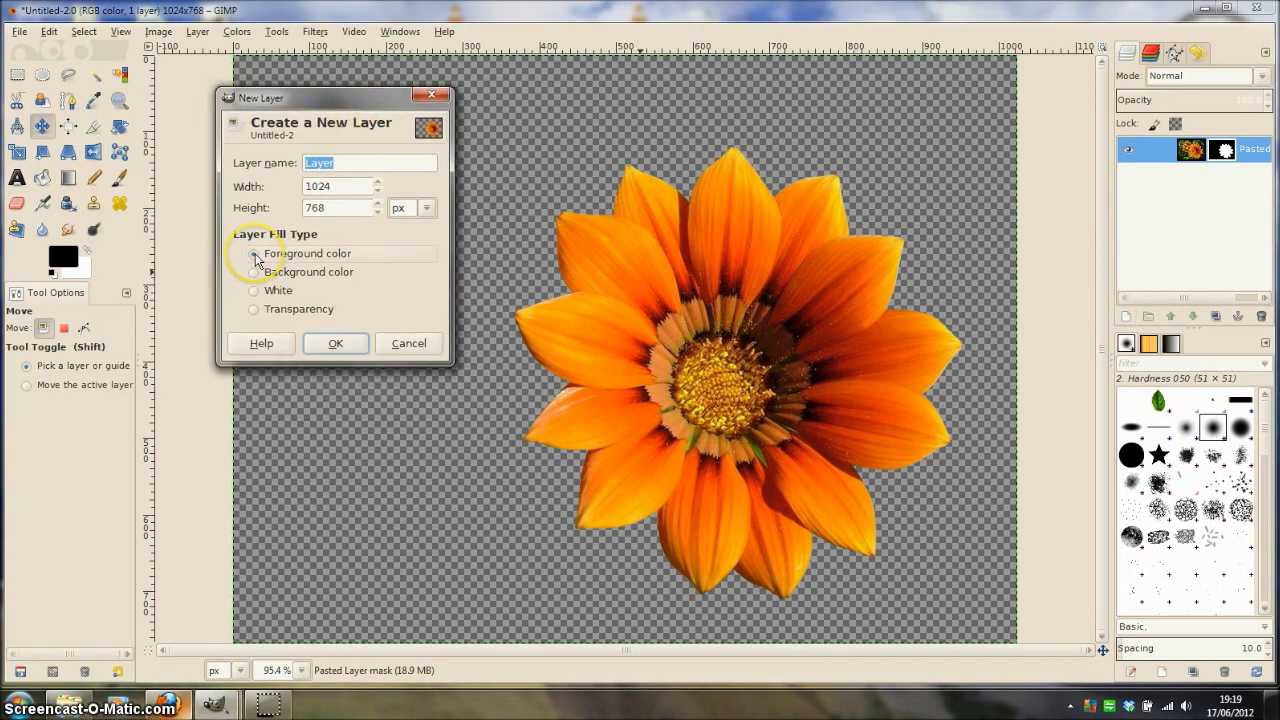
{"action": "left_click", "coordinate": [335, 344]}
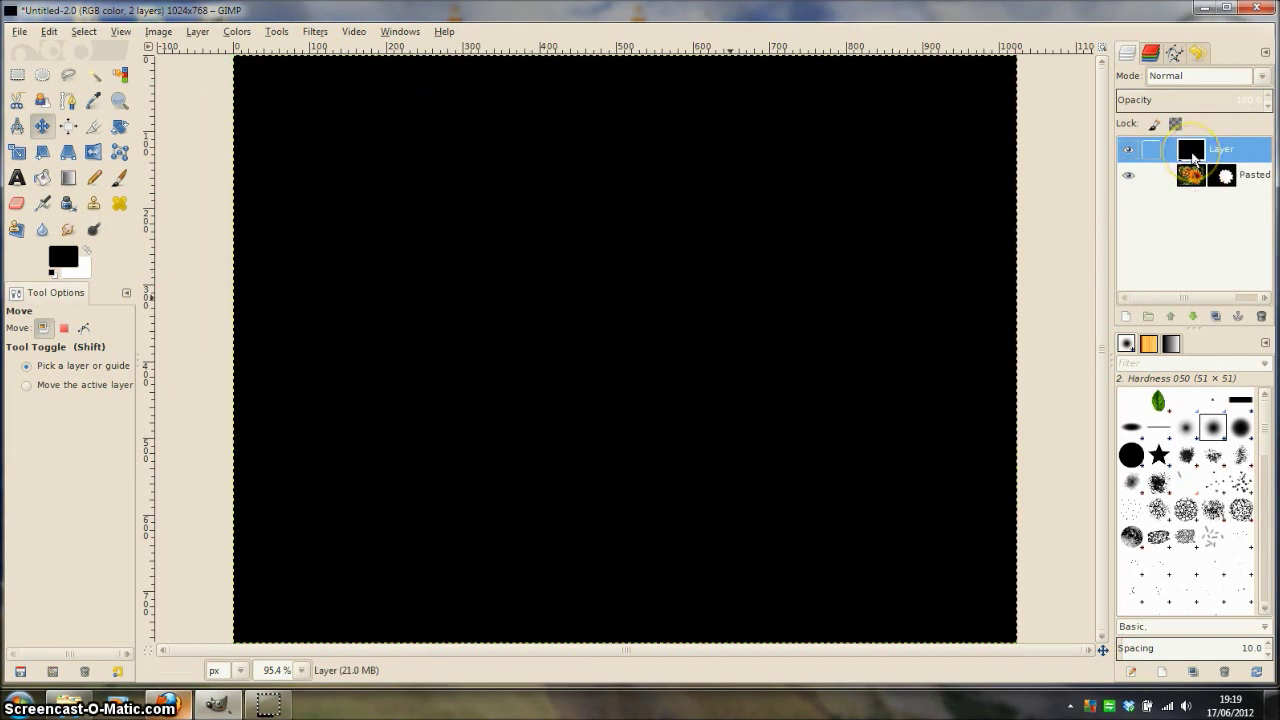
- Place the black layer beneath the masked flower layer and make the flower layer active
{"action": "left_click_drag", "start_coordinate": [1193, 157], "coordinate": [1190, 192]}
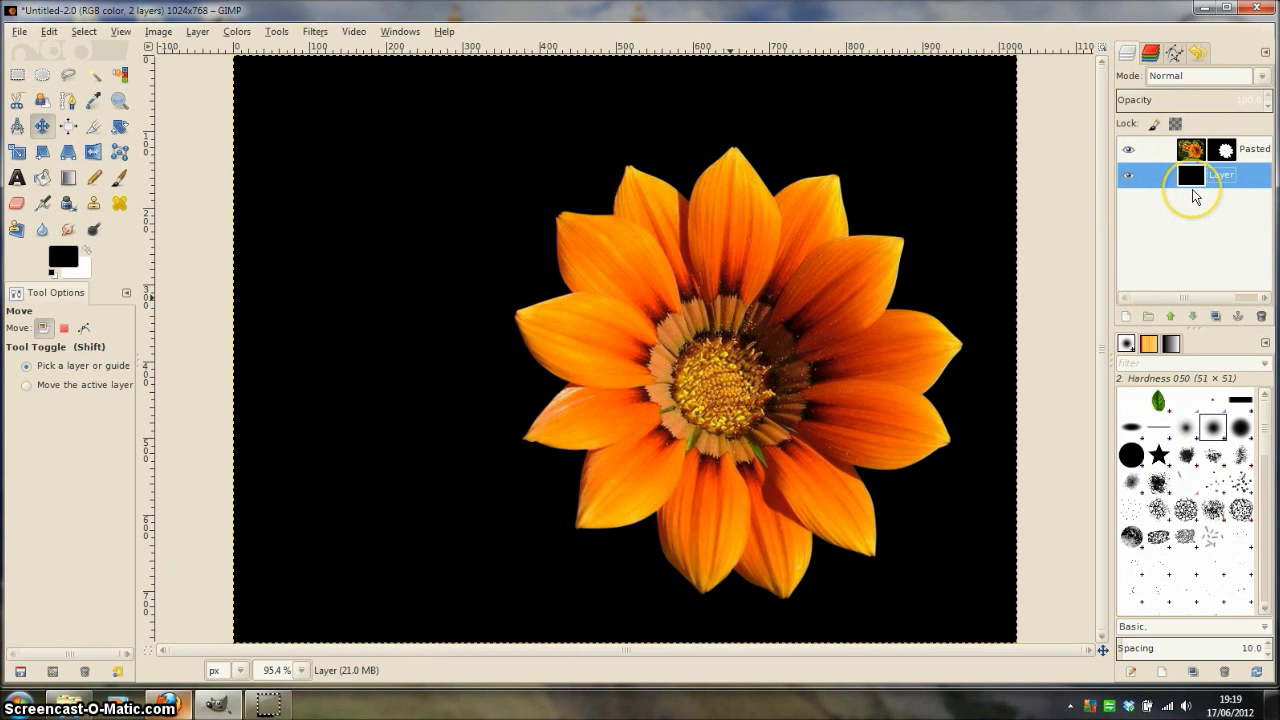
{"action": "left_click", "coordinate": [1192, 150]}
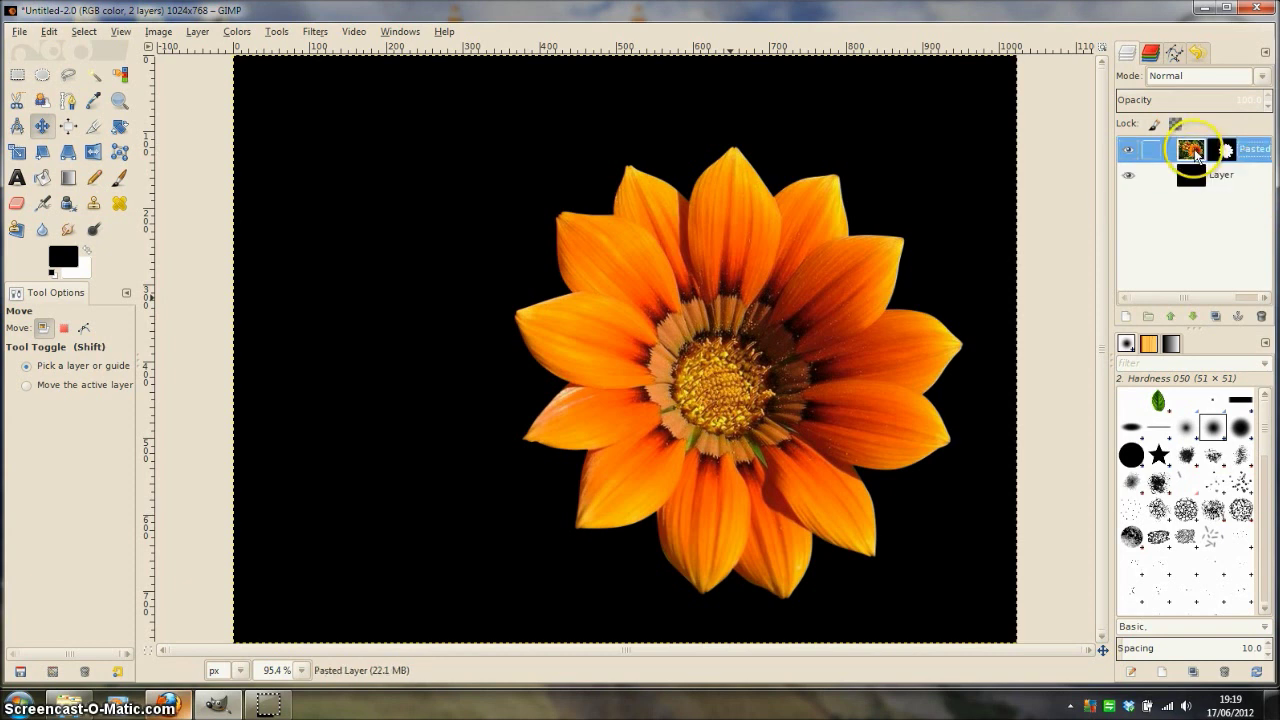
- Move the masked flower layer up and to the left so the flower sits near the centre of the black background
{"action": "left_click", "coordinate": [41, 128]}
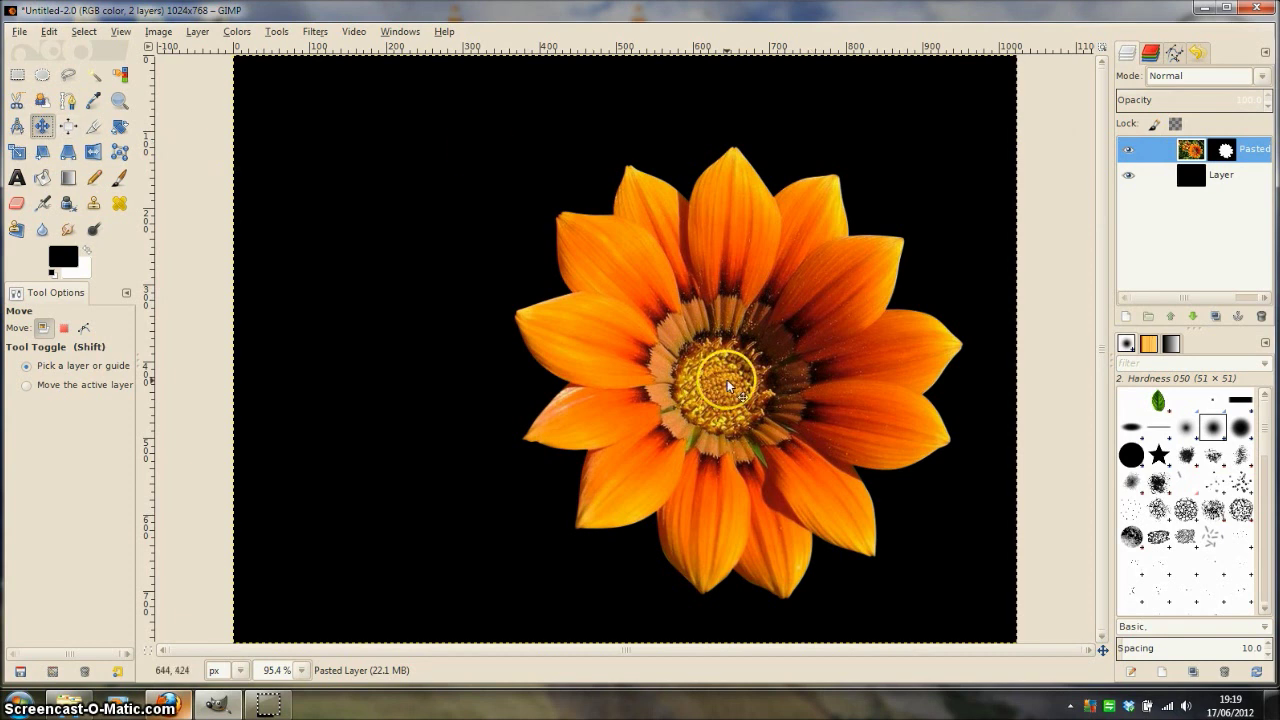
{"action": "left_click_drag", "start_coordinate": [728, 384], "coordinate": [641, 355]}
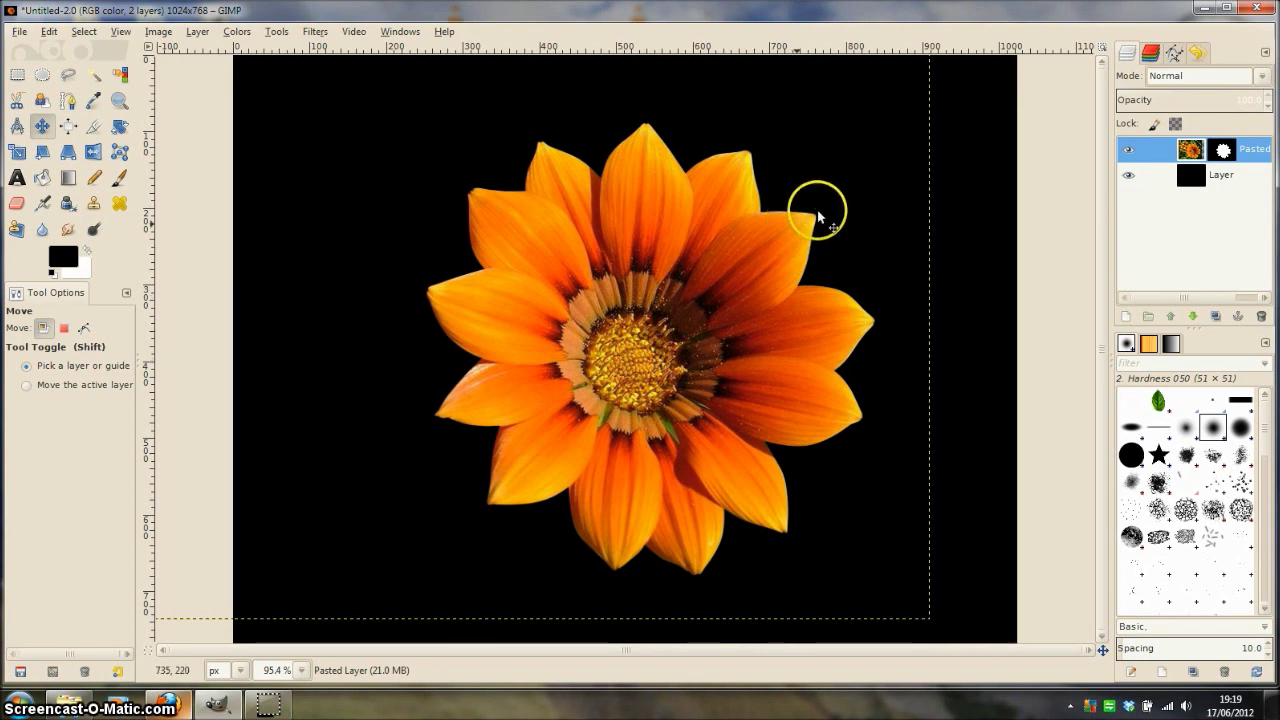
- Examine the cut-out edges of the flower's upper and left petals up close against the black background
{"action": "scroll", "coordinate": [815, 228], "scroll_direction": "up", "scroll_amount": 2}
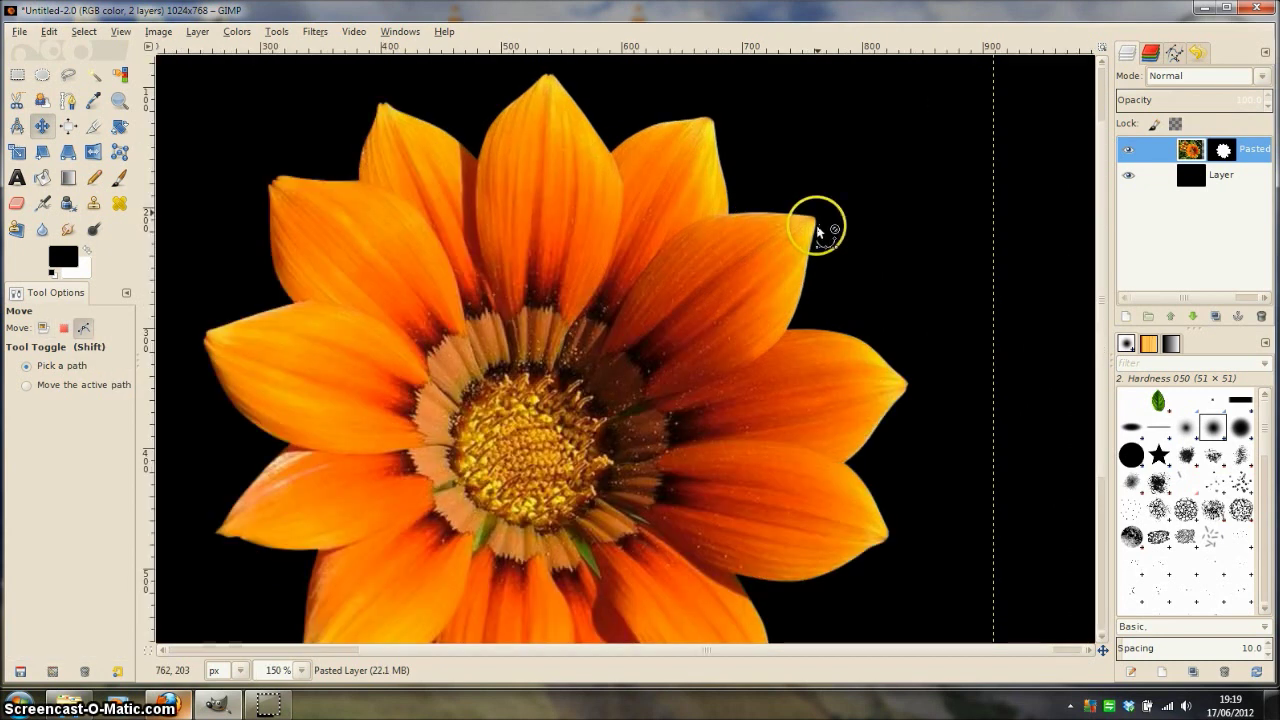
{"action": "scroll", "coordinate": [817, 228], "scroll_direction": "up", "scroll_amount": 1}
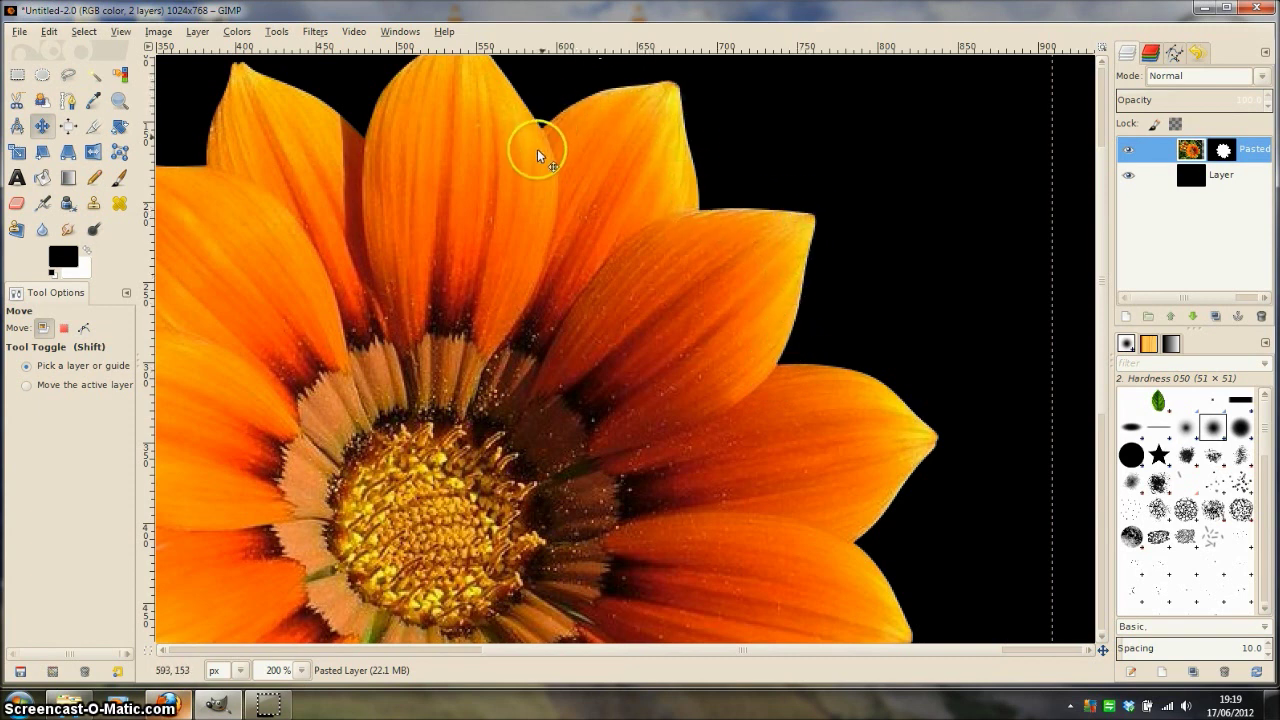
{"action": "left_click_drag", "start_coordinate": [547, 236], "coordinate": [702, 253]}
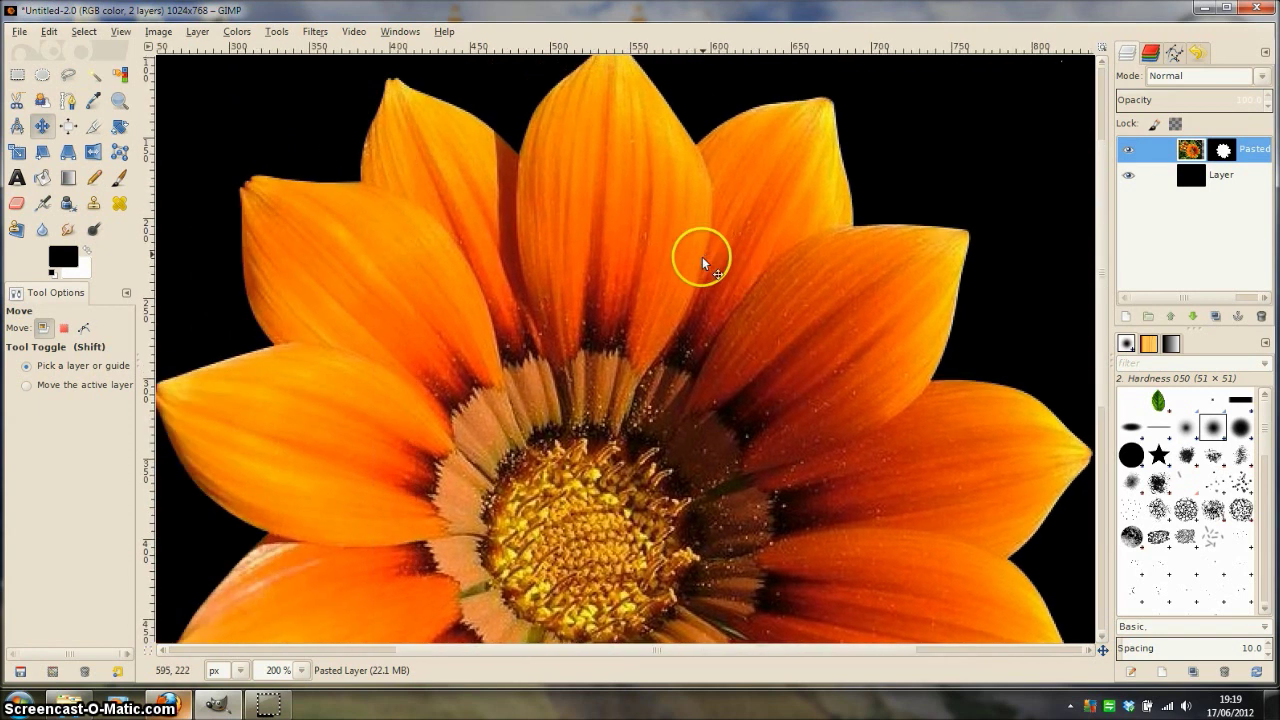
{"action": "left_click_drag", "start_coordinate": [456, 326], "coordinate": [585, 278]}
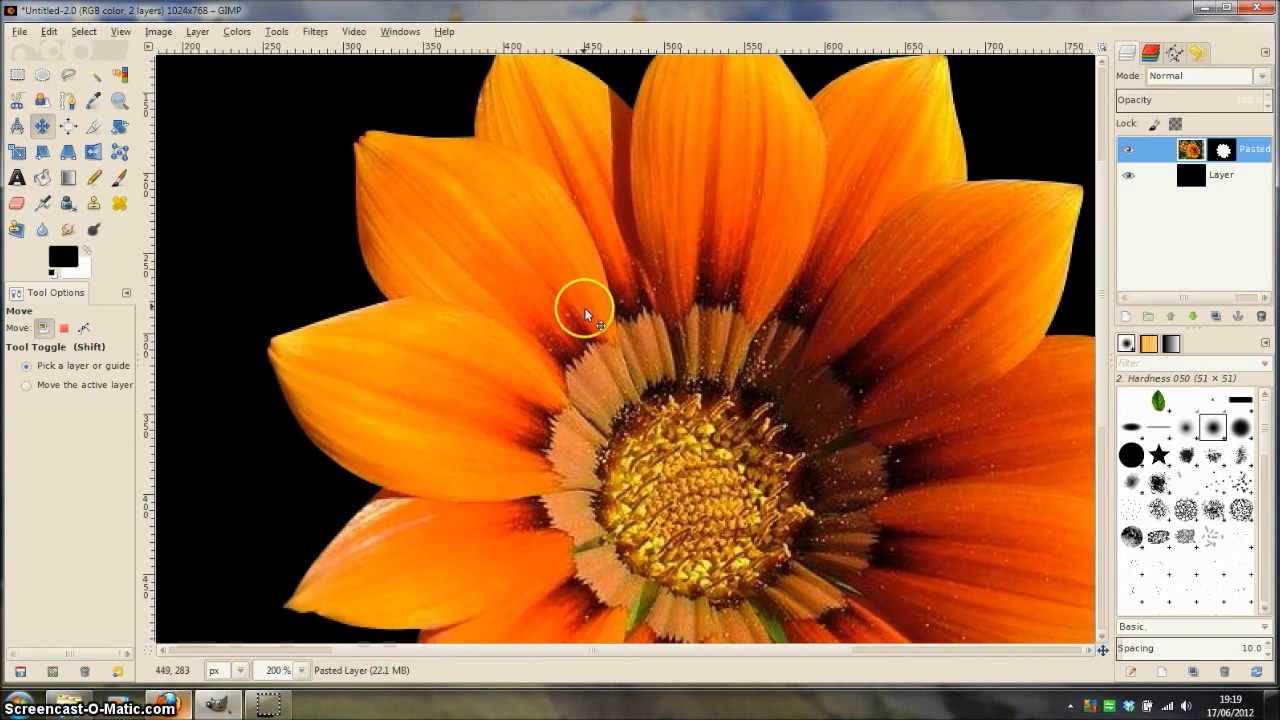
{"action": "scroll", "coordinate": [586, 310], "scroll_direction": "down", "scroll_amount": 1}
{"action": "scroll", "coordinate": [662, 373], "scroll_direction": "down", "scroll_amount": 1}
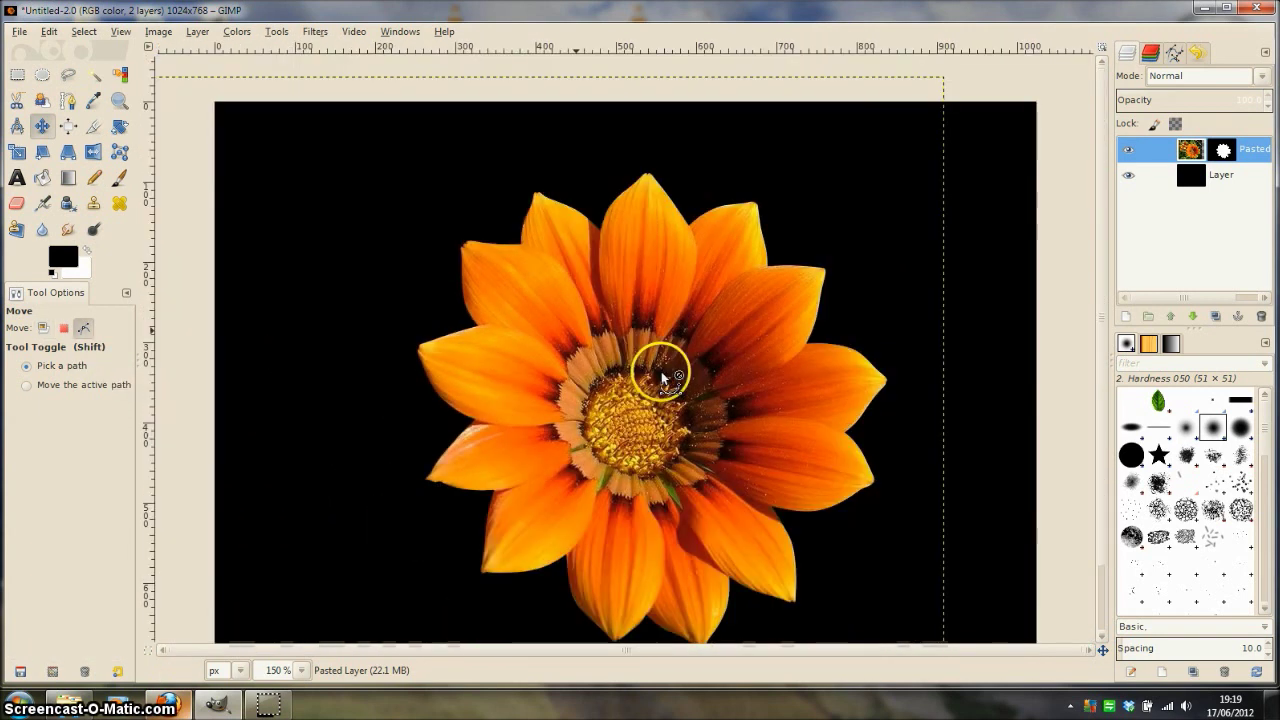
{"action": "left_click", "coordinate": [661, 371]}
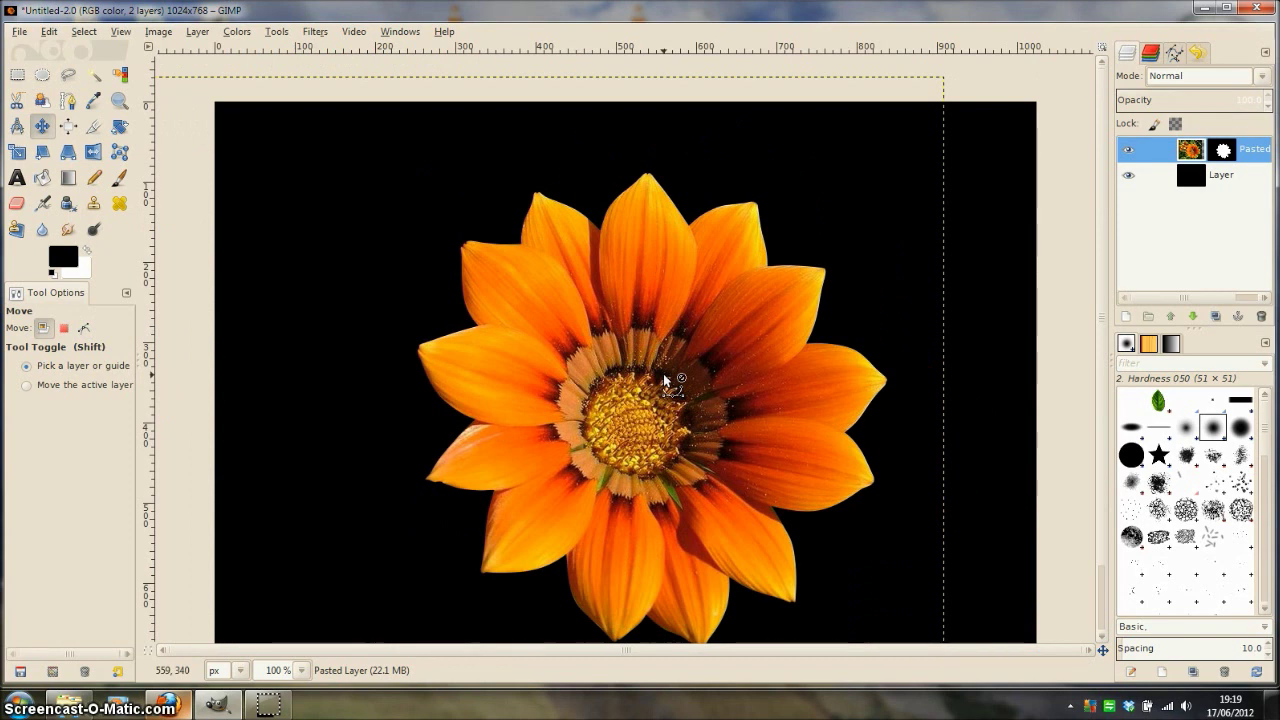